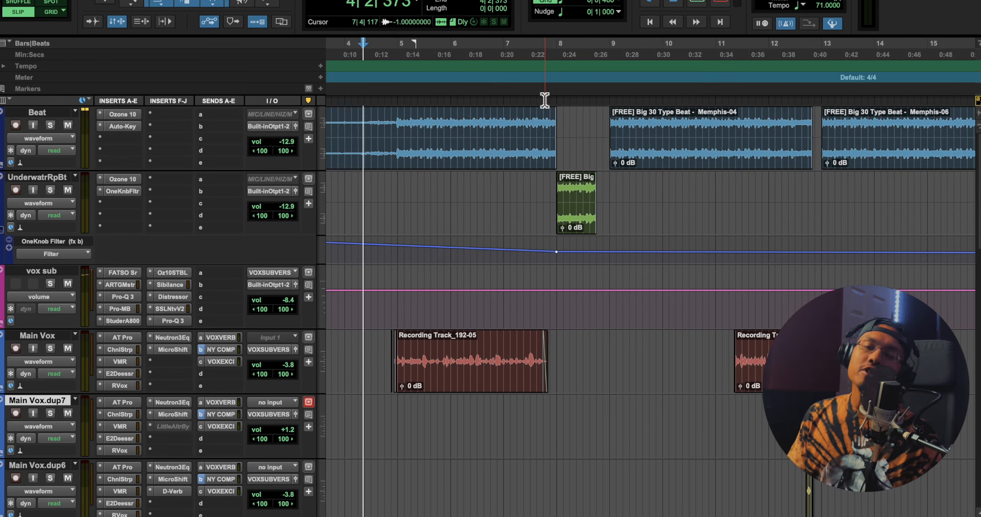
# Audition the lead-in to the first Main Vox phrase, starting from 4|3|625
pyautogui.click(380, 56)
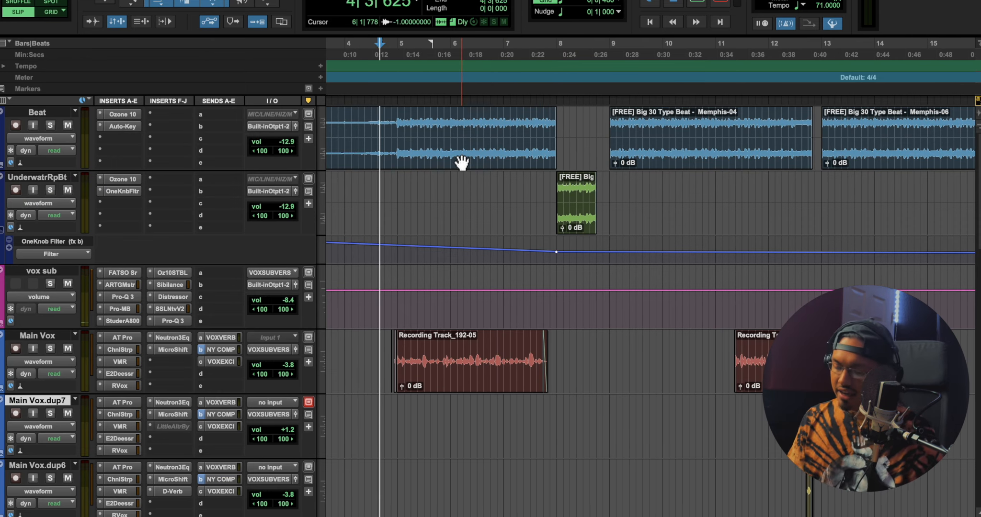
pyautogui.press('super+bracketright')
pyautogui.press('super+bracketright')
pyautogui.press('space')
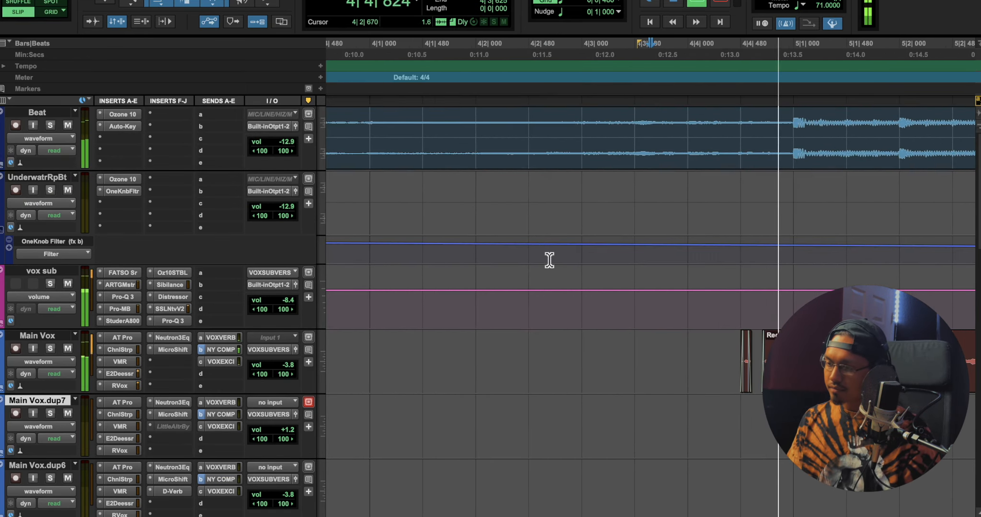
pyautogui.press('super+bracketright')
pyautogui.press('space')
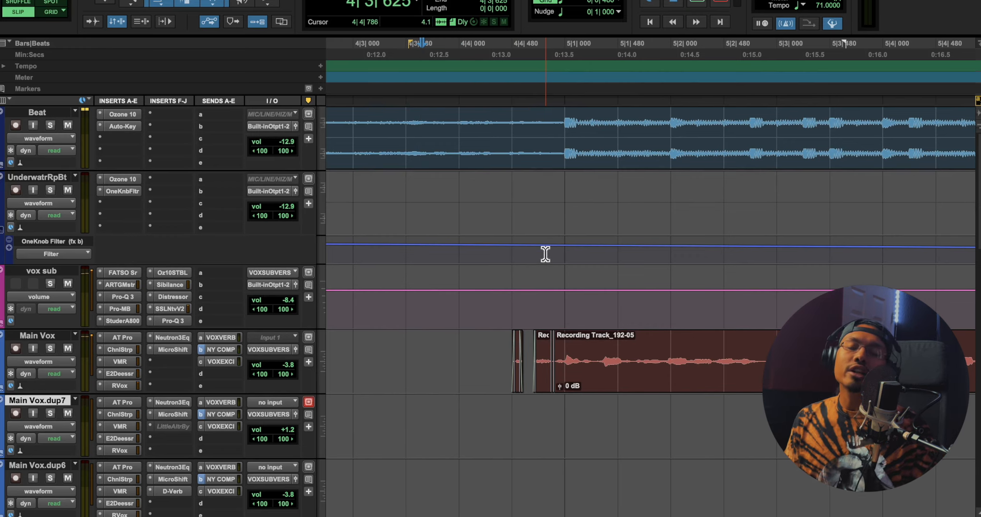
pyautogui.press('super+bracketright')
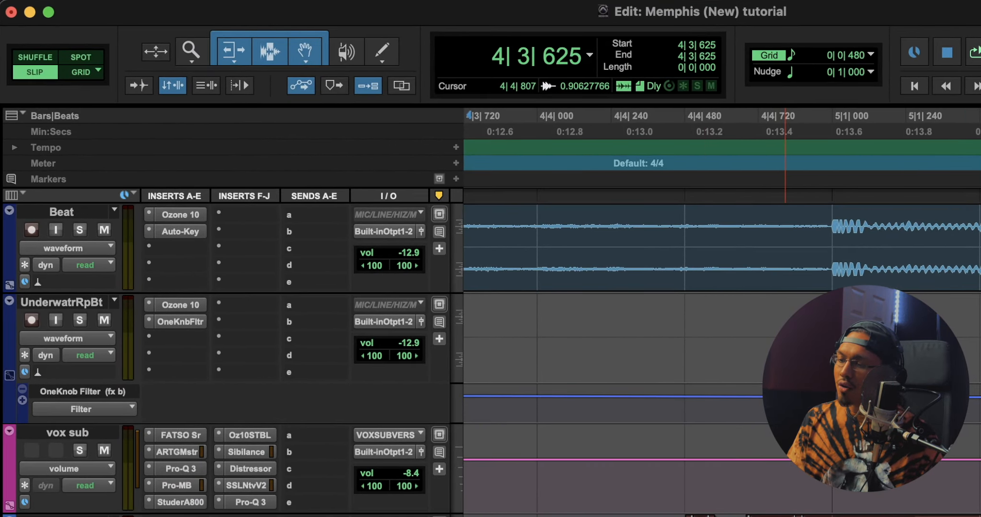
# Delete the short vocal chop that sits ahead of the opening phrase on the Main Vox track
pyautogui.moveTo(760, 513); pyautogui.dragTo(653, 453)
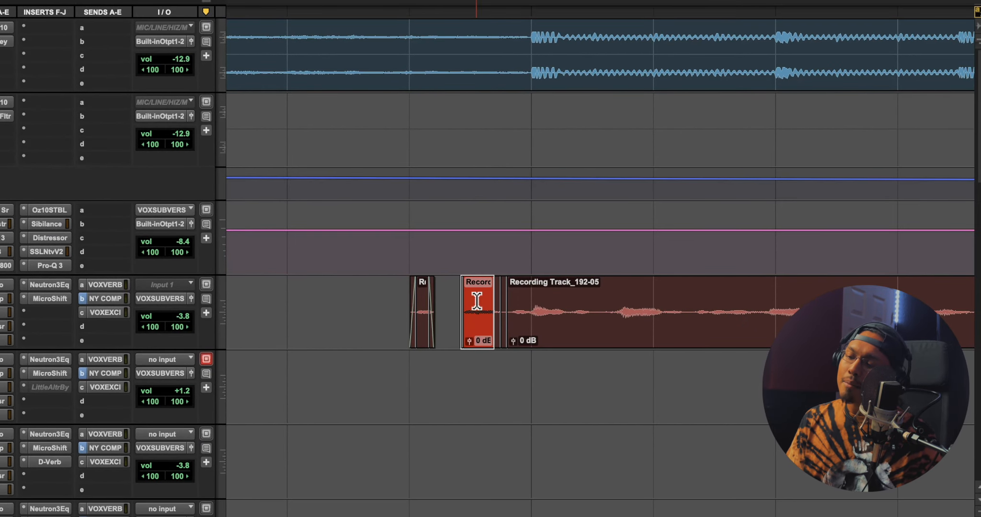
pyautogui.moveTo(439, 329); pyautogui.dragTo(432, 328)
pyautogui.press('super+z')
pyautogui.moveTo(384, 296); pyautogui.dragTo(439, 291)
pyautogui.press('Delete')
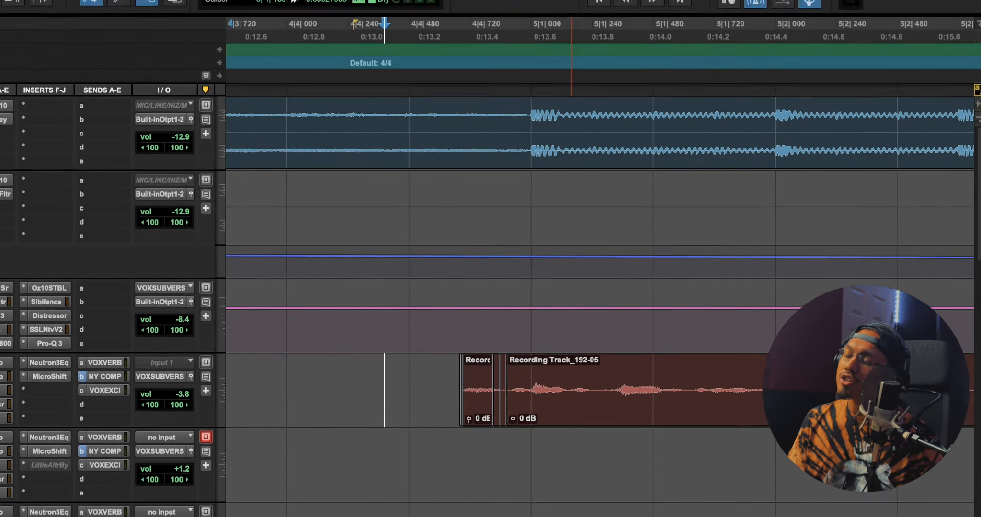
# Set the grid value to a 1/8 note and refine it to a 1/16 note
pyautogui.click(549, 24)
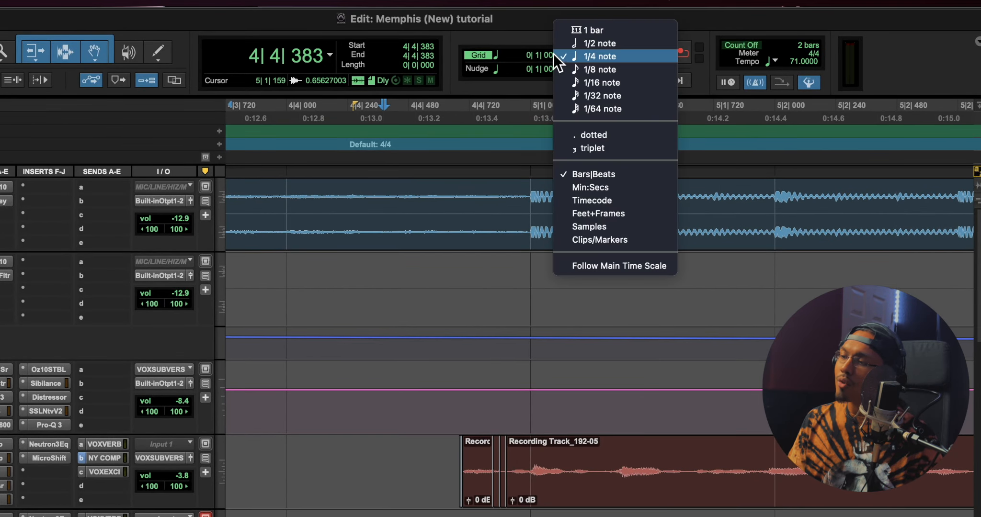
pyautogui.click(565, 78)
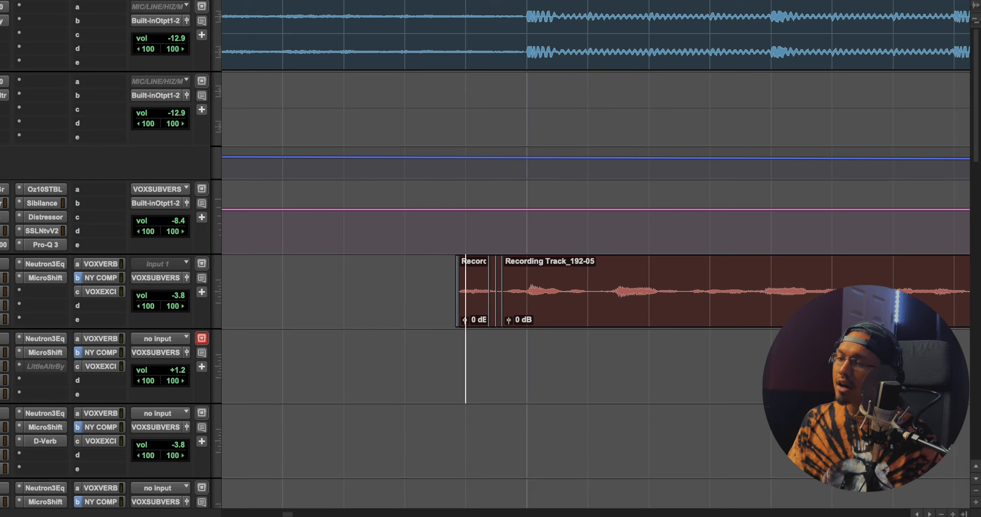
pyautogui.click(551, 1)
pyautogui.click(575, 1)
# Place a copy of the opening bit of the Main Vox phrase about an 1/8 note ahead of it and audition the repeat
pyautogui.moveTo(492, 330); pyautogui.dragTo(393, 284)
pyautogui.click(344, 1)
pyautogui.press('space')
pyautogui.press('space')
pyautogui.press('space')
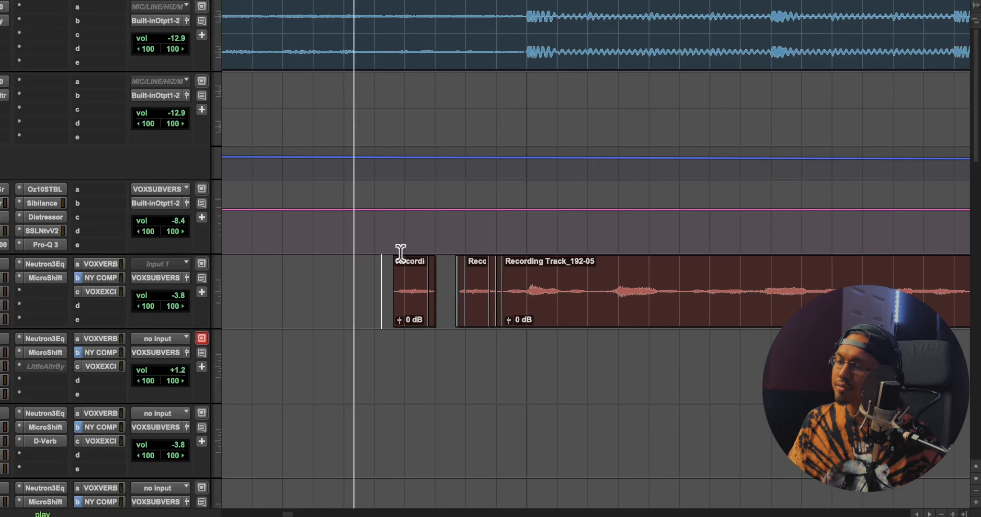
pyautogui.click(326, 269)
# Trim the tail of the copied vocal chop to slightly under a 1/16 note long, auditioning each cut
pyautogui.press('space')
pyautogui.moveTo(450, 277); pyautogui.dragTo(430, 269)
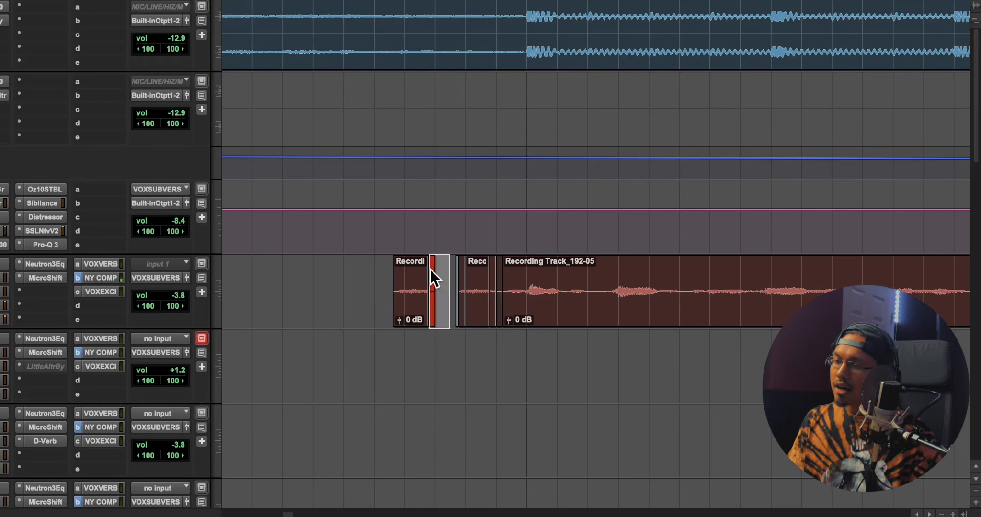
pyautogui.click(422, 274)
pyautogui.press('space')
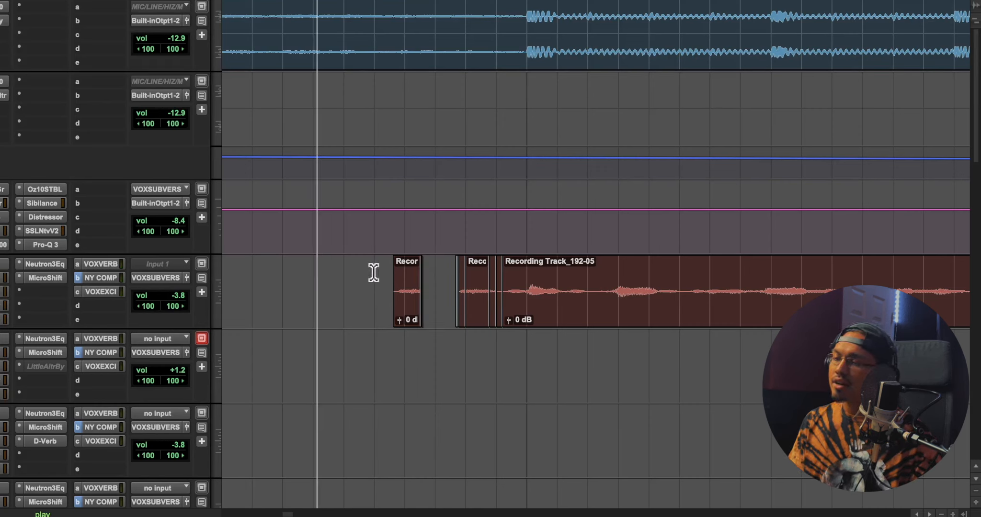
pyautogui.press('space')
pyautogui.click(415, 272)
pyautogui.click(355, 277)
pyautogui.press('space')
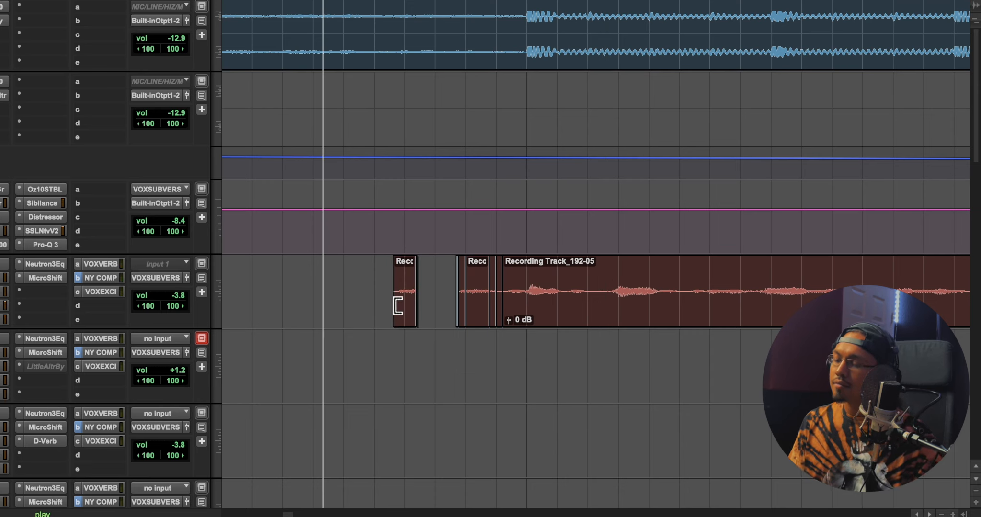
# Move the trimmed vocal chop about a 1/16 note later, close to the opening phrase, and audition it
pyautogui.press('space')
pyautogui.moveTo(406, 318); pyautogui.dragTo(435, 313)
pyautogui.click(364, 291)
pyautogui.press('space')
pyautogui.press('space')
pyautogui.click(349, 290)
pyautogui.press('space')
pyautogui.press('space')
pyautogui.click(393, 292)
pyautogui.press('space')
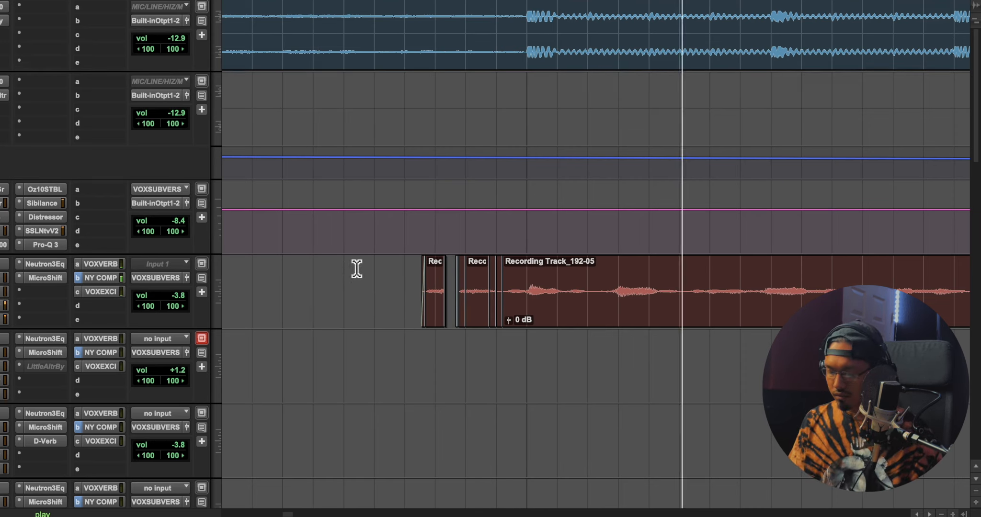
pyautogui.press('r')
pyautogui.press('r')
pyautogui.press('r')
pyautogui.press('space')
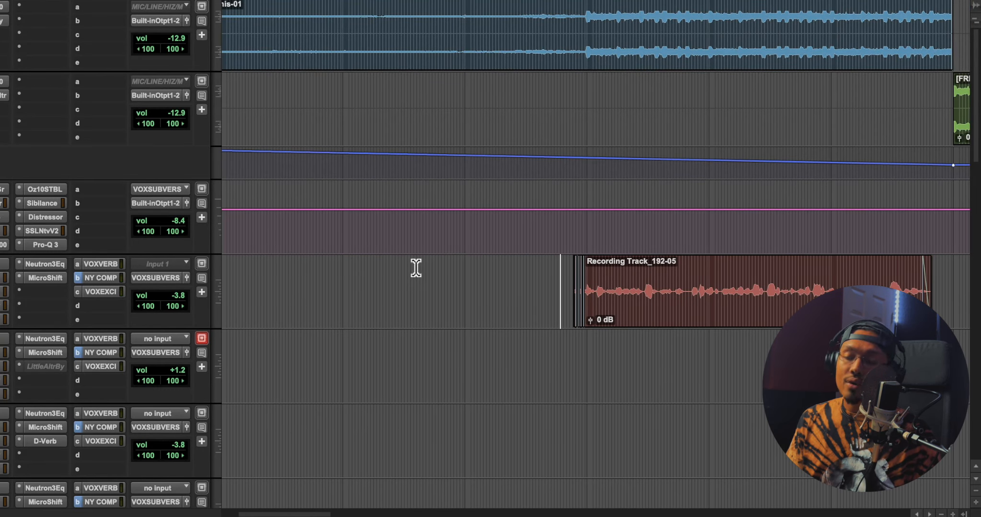
# Move the vocal chop a 1/16 note earlier on the Main Vox track and play it into the phrase
pyautogui.press('t')
pyautogui.press('t')
pyautogui.hscroll(5, 509, 310)
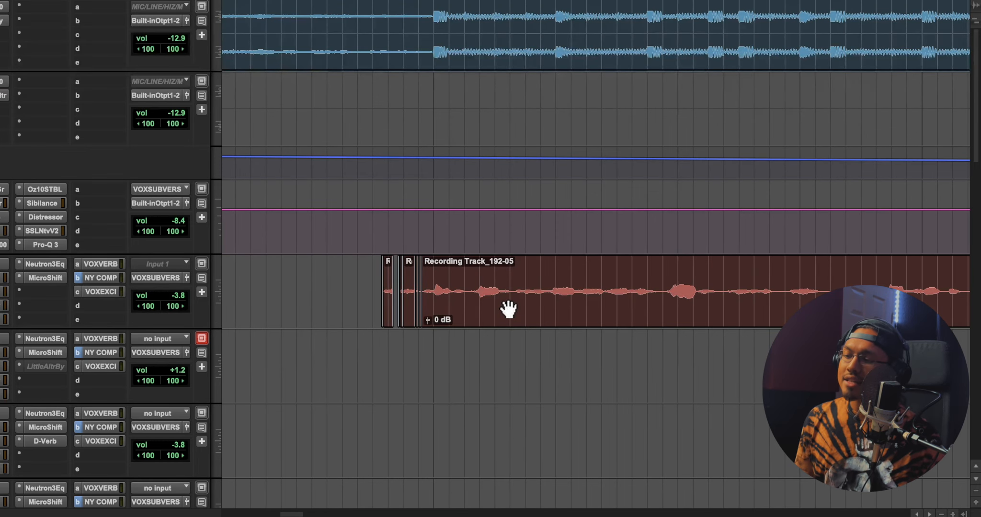
pyautogui.press('space')
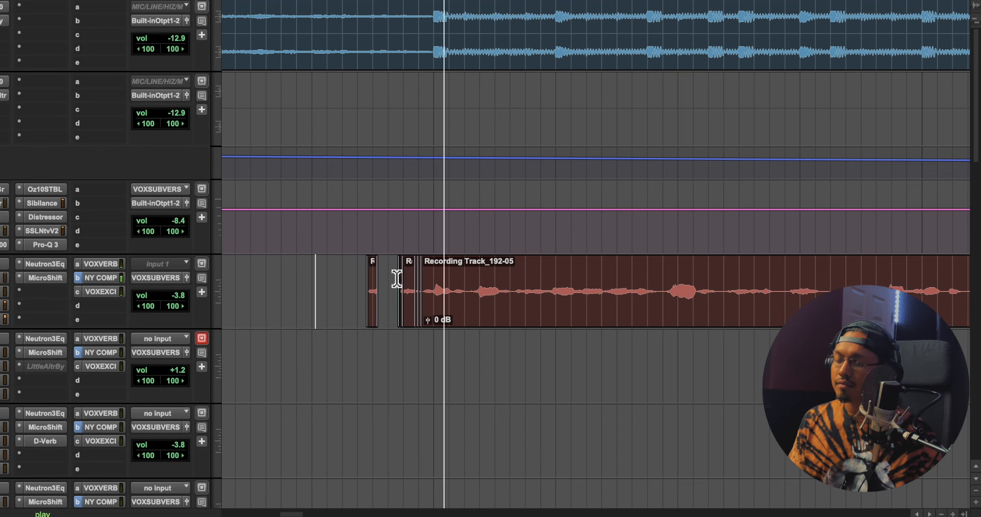
pyautogui.press('space')
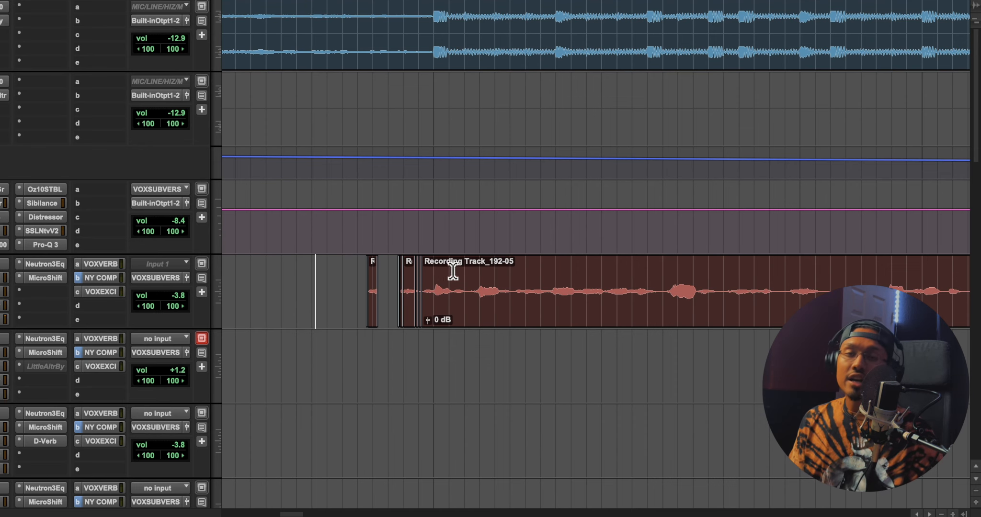
# Examine the vocal chop closely and audition its timing against the opening Main Vox phrase
pyautogui.press('r')
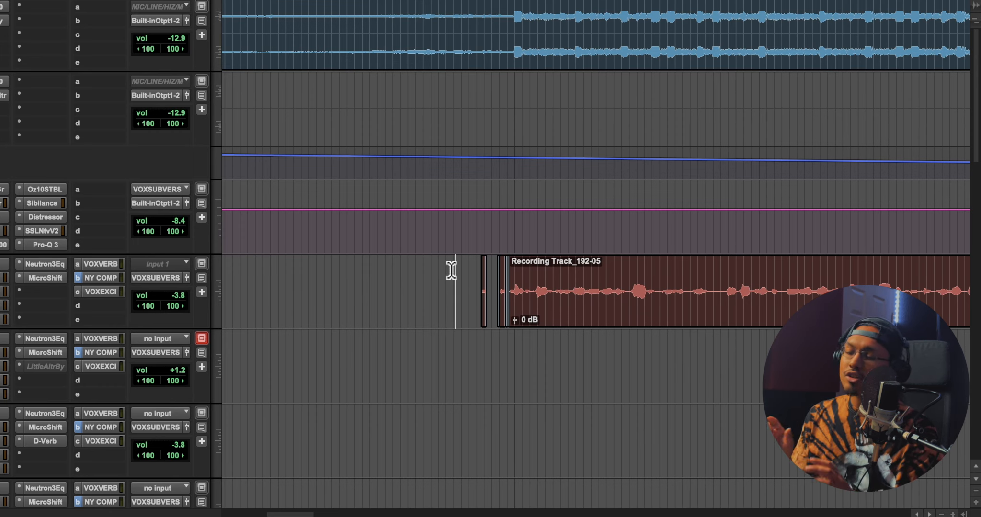
pyautogui.scroll(3, 451, 271)
pyautogui.hscroll(7, 440, 243)
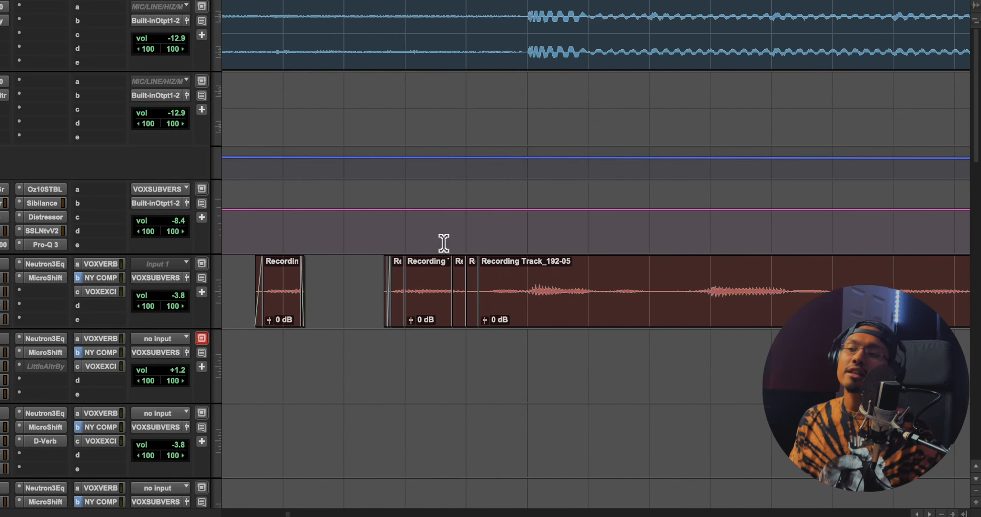
pyautogui.hscroll(-3, 424, 322)
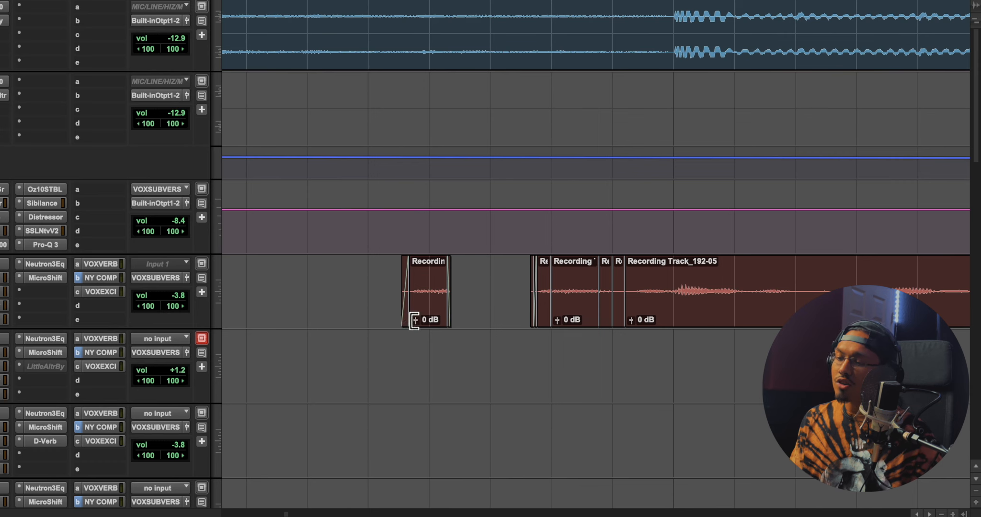
pyautogui.moveTo(414, 320); pyautogui.dragTo(413, 330)
pyautogui.click(350, 273)
pyautogui.press('space')
pyautogui.press('r')
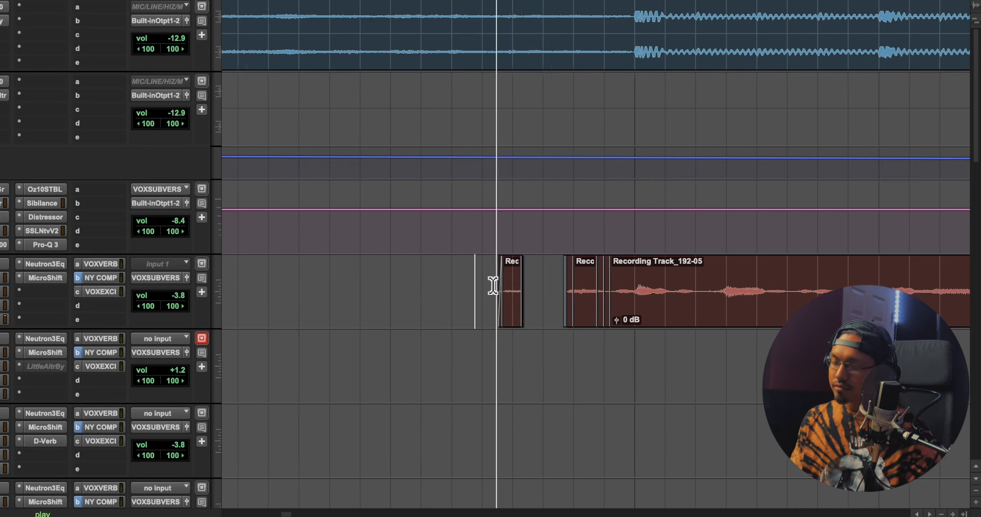
pyautogui.press('space')
# Try a second copy of the vocal chop ahead of the first one and audition the double repeat
pyautogui.moveTo(512, 312); pyautogui.dragTo(458, 303)
pyautogui.click(381, 278)
pyautogui.press('space')
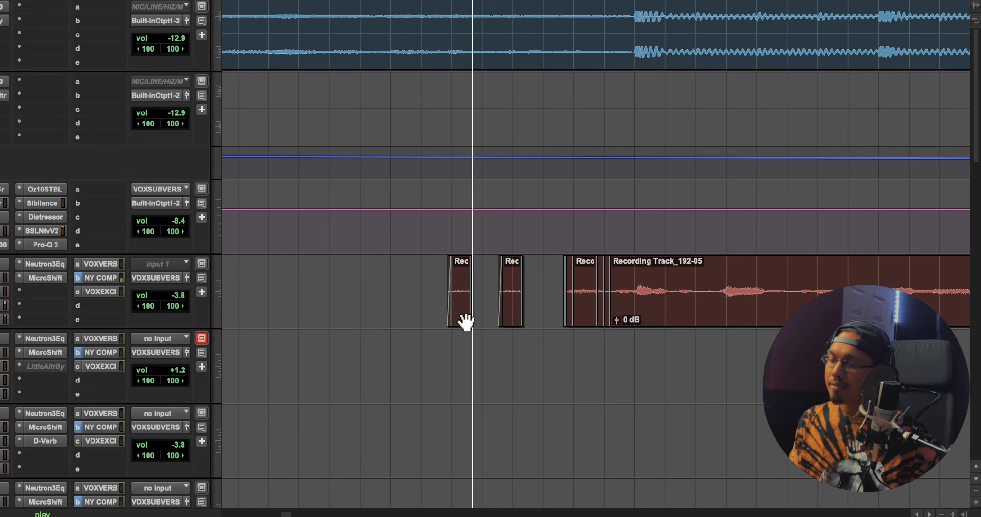
pyautogui.moveTo(460, 318); pyautogui.dragTo(448, 317)
pyautogui.press('space')
# Try a shorter second chop in the gap between the first chop and the opening phrase, and audition it
pyautogui.moveTo(548, 302); pyautogui.dragTo(552, 299)
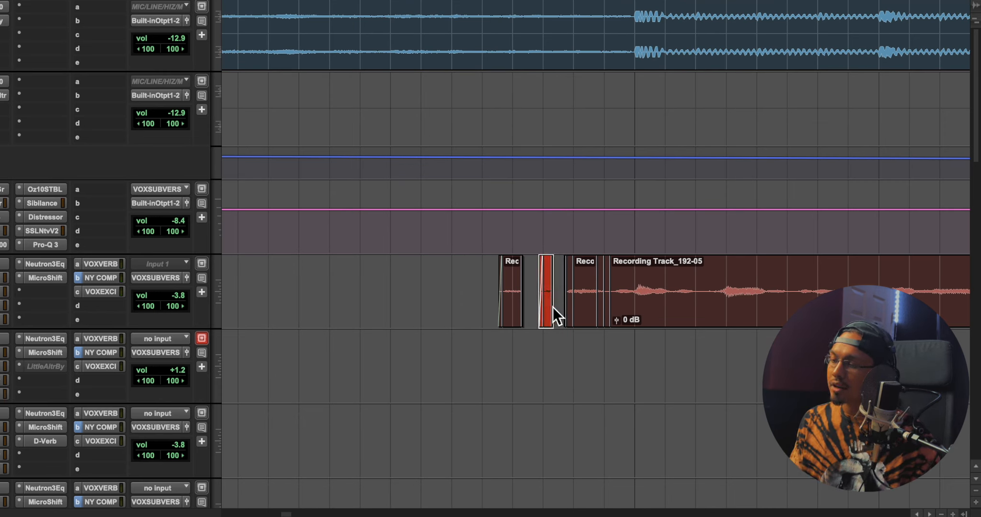
pyautogui.press('space')
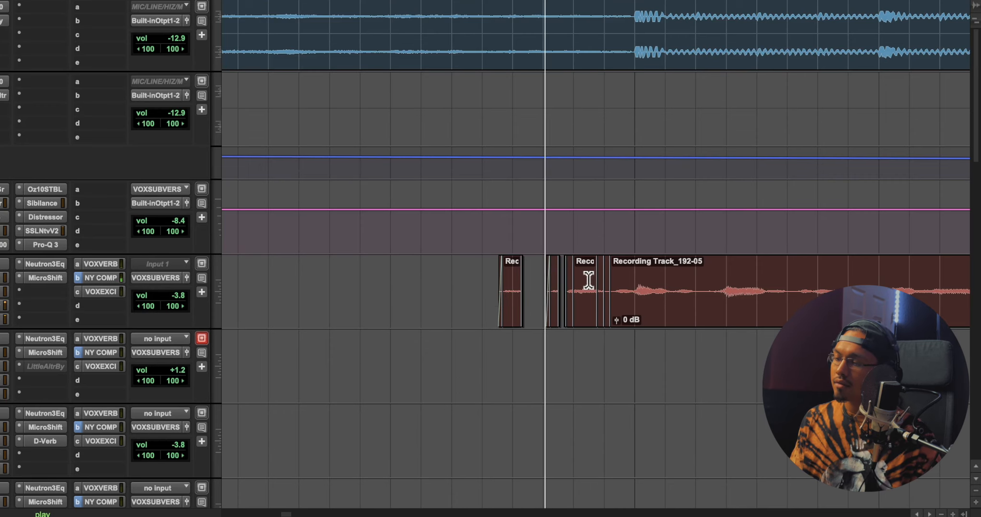
pyautogui.click(553, 303)
pyautogui.click(482, 283)
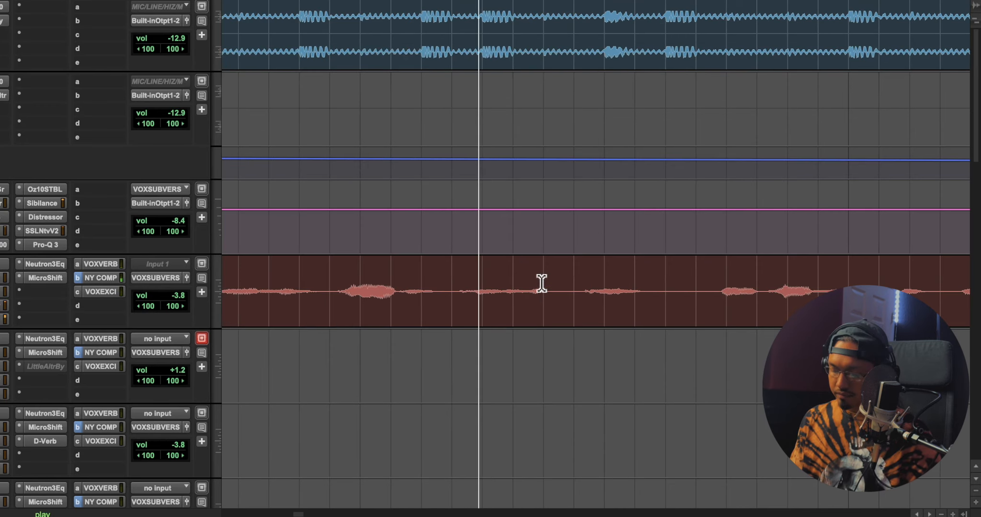
pyautogui.press('t')
pyautogui.press('t')
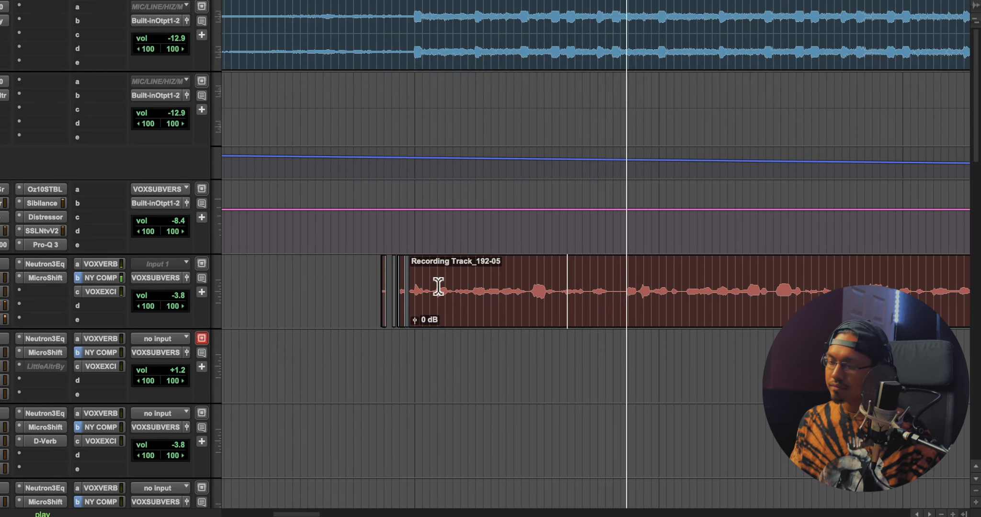
pyautogui.press('space')
pyautogui.press('r')
pyautogui.press('r')
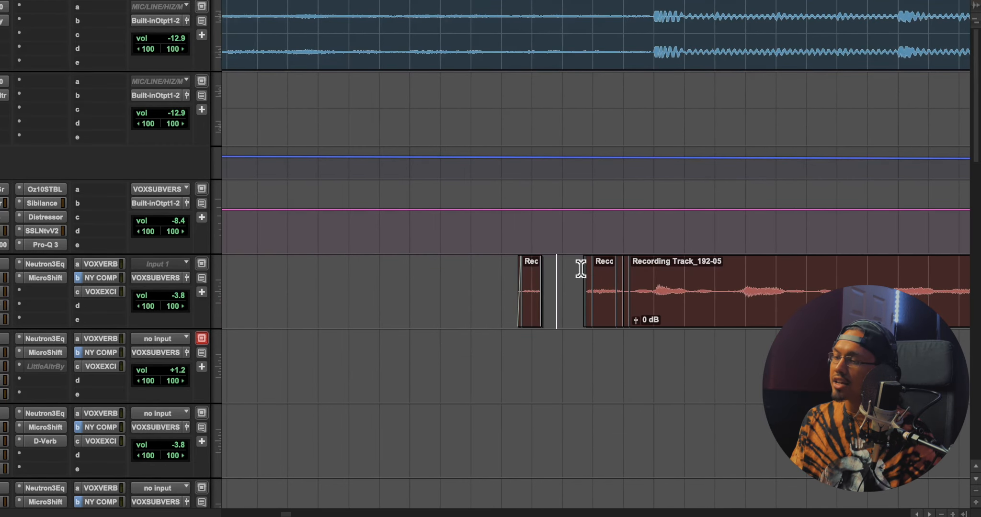
# Play through the end of the first Main Vox section, where the main beat cuts to the UnderwatrRpBt clip
pyautogui.press('r')
pyautogui.press('r')
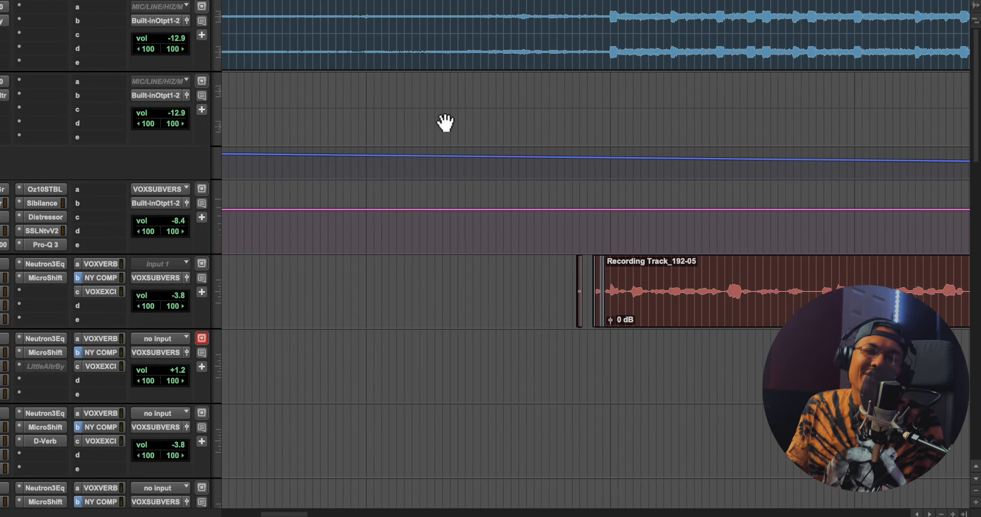
pyautogui.hscroll(15, 522, 149)
pyautogui.press('r')
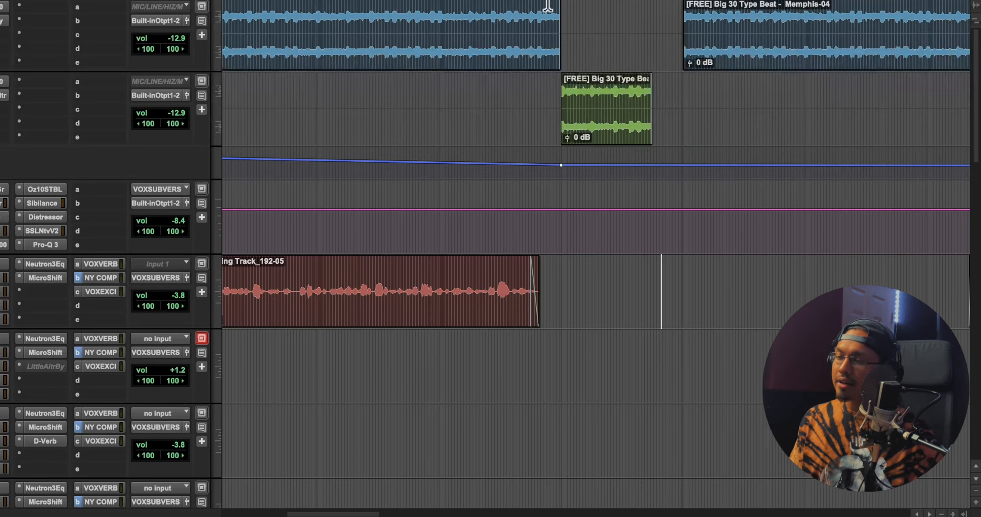
pyautogui.press('space')
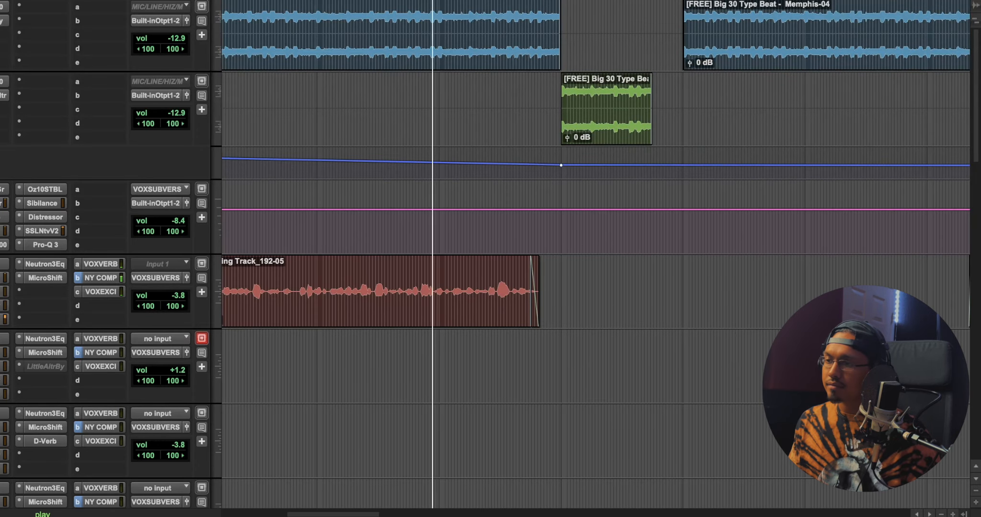
pyautogui.scroll(-10, 565, 159)
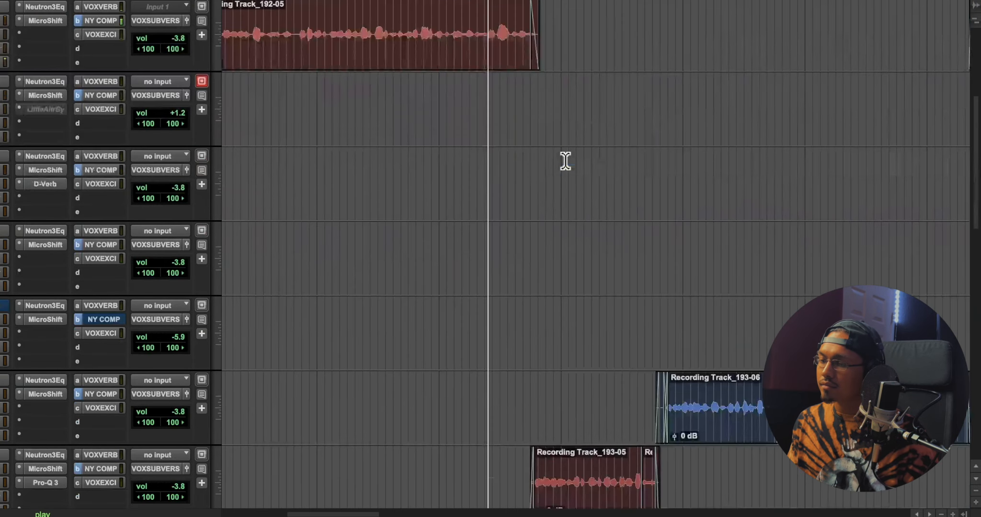
pyautogui.scroll(8, 566, 160)
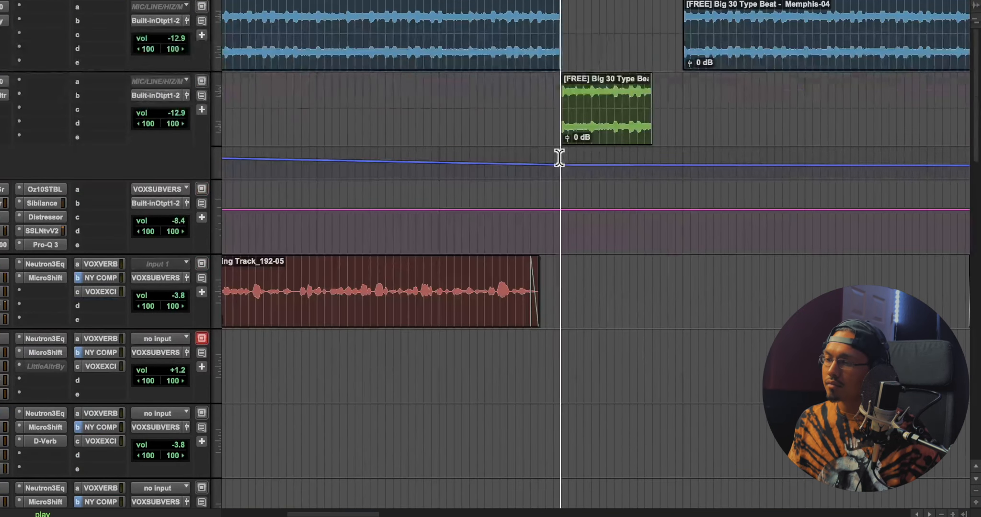
pyautogui.scroll(5, 557, 155)
pyautogui.scroll(-10, 558, 154)
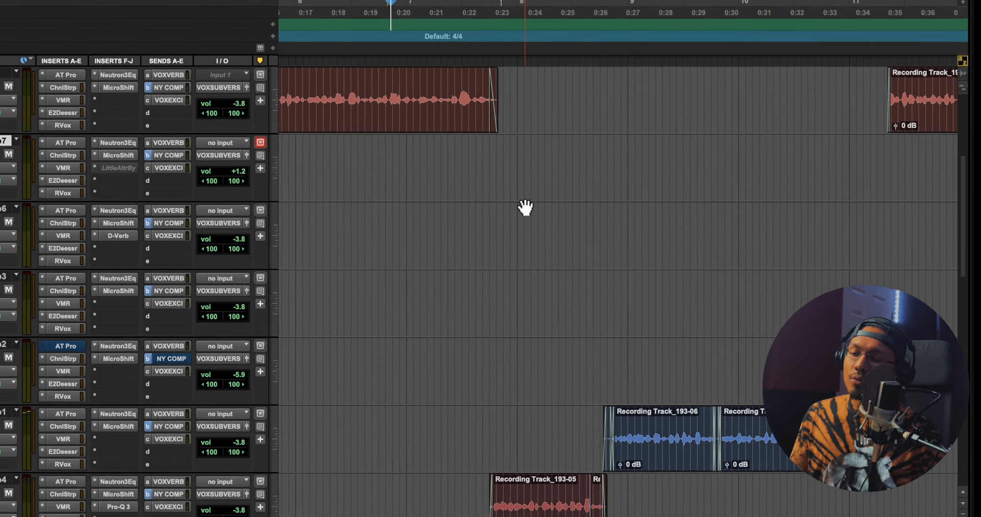
# Highlight about two bars of the Beat clip from bar 5, and play the transition starting from 6|4|395
pyautogui.hscroll(-5, 534, 222)
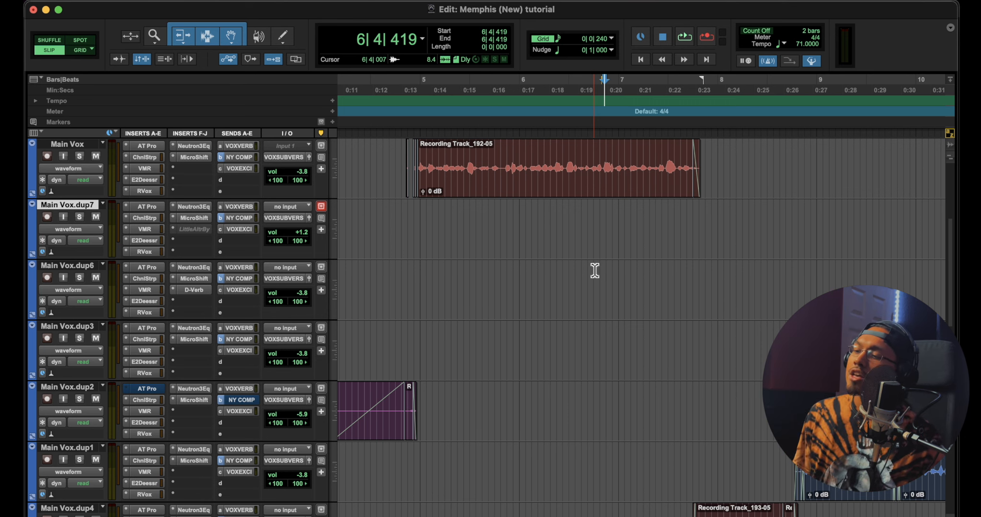
pyautogui.scroll(5, 595, 270)
pyautogui.moveTo(424, 158); pyautogui.dragTo(628, 167)
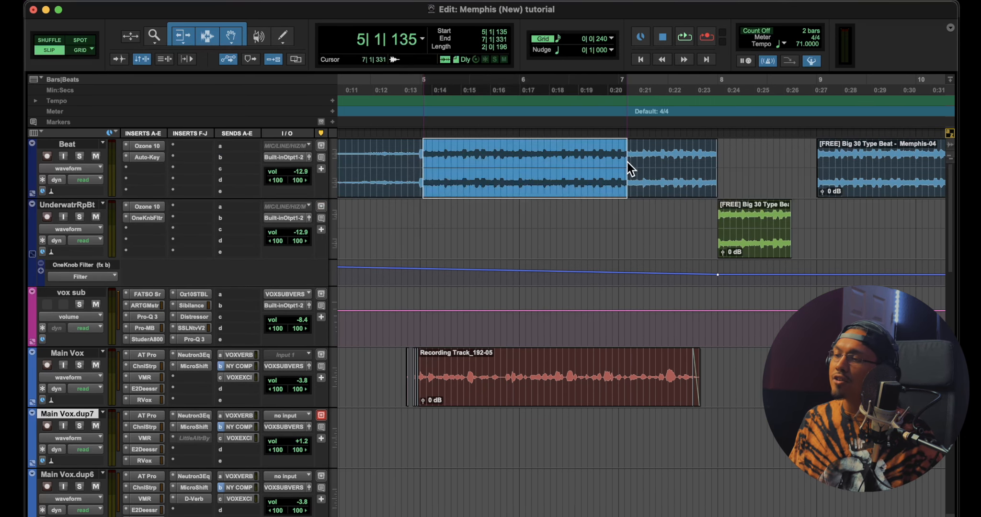
pyautogui.click(604, 117)
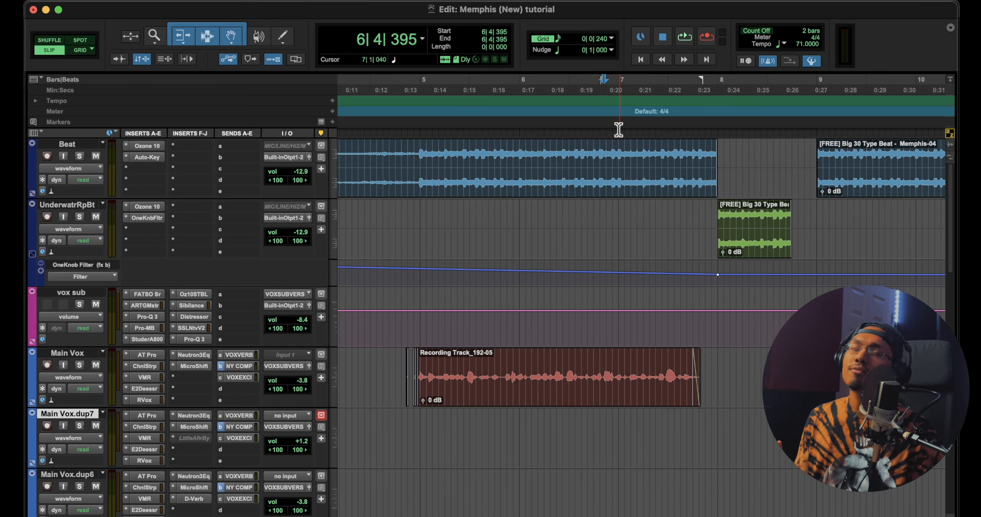
pyautogui.press('space')
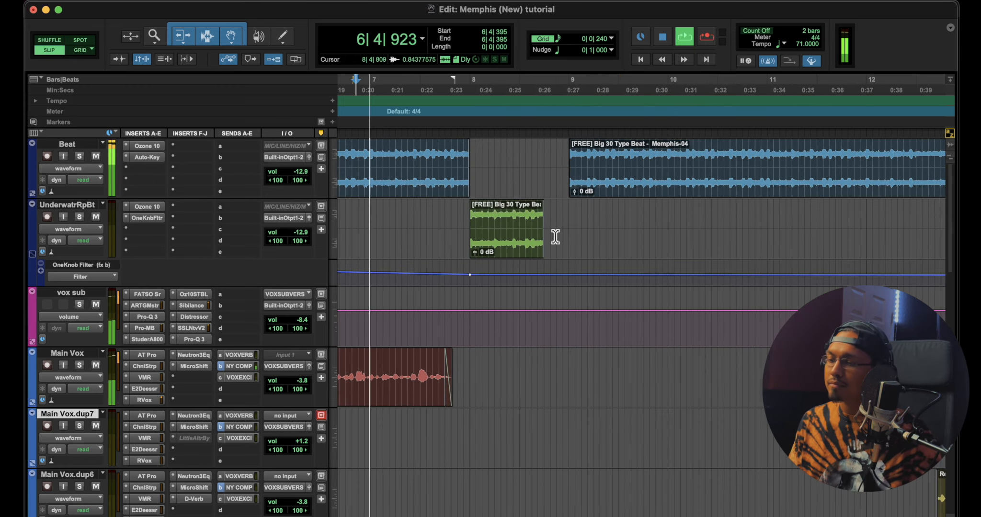
# Play into bar 7 and set the playback start at 7|2|922, ahead of the switch from Beat to UnderwatrRpBt
pyautogui.scroll(-10, 554, 237)
pyautogui.scroll(8, 530, 273)
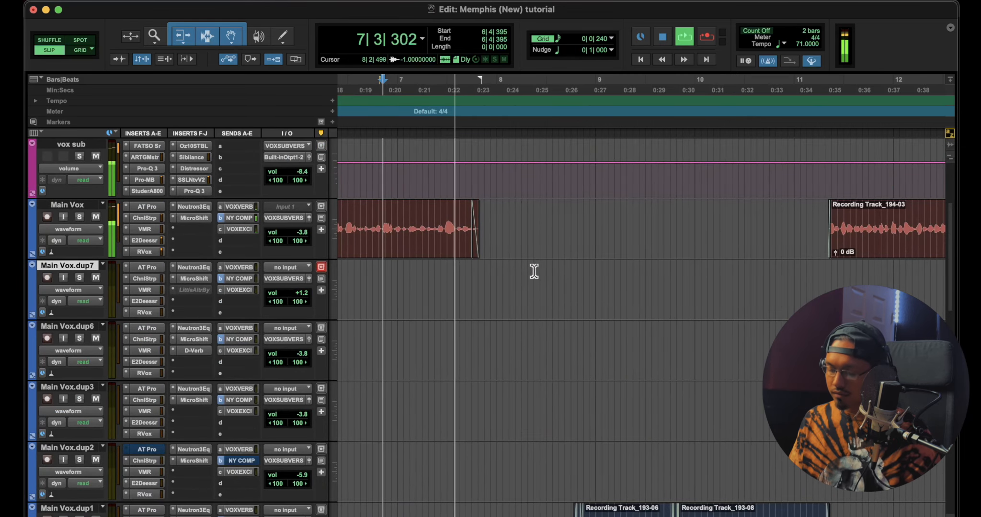
pyautogui.press('t')
pyautogui.hscroll(9, 537, 270)
pyautogui.scroll(4, 538, 270)
pyautogui.press('space')
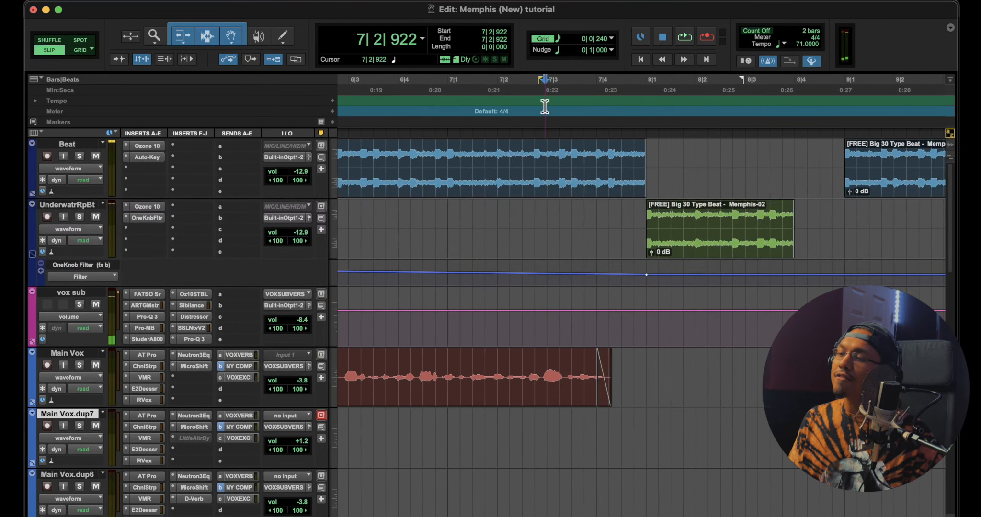
# Play from 7|2|922 and examine the Main Vox.dup4 vocal and its inserts in the Mix window
pyautogui.scroll(-10, 650, 244)
pyautogui.scroll(7, 650, 247)
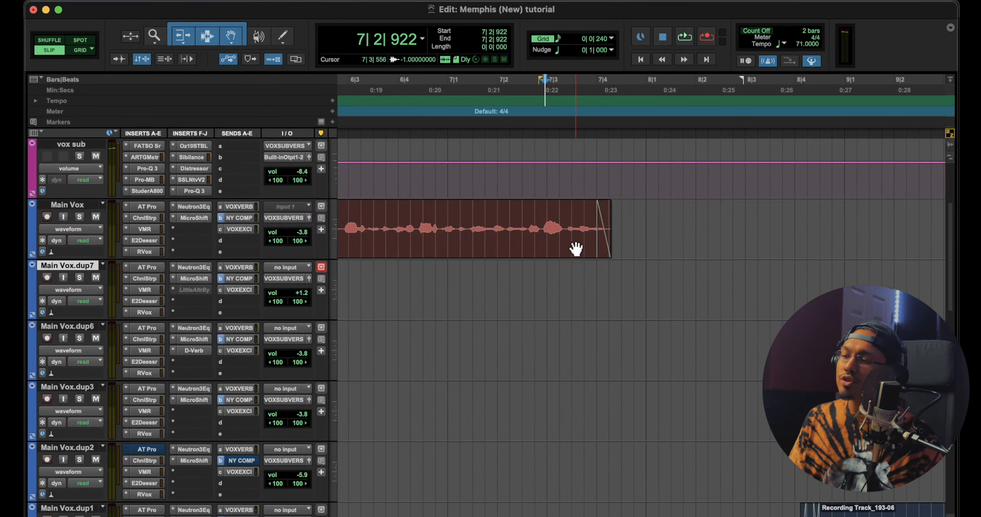
pyautogui.scroll(-5, 580, 241)
pyautogui.press('space')
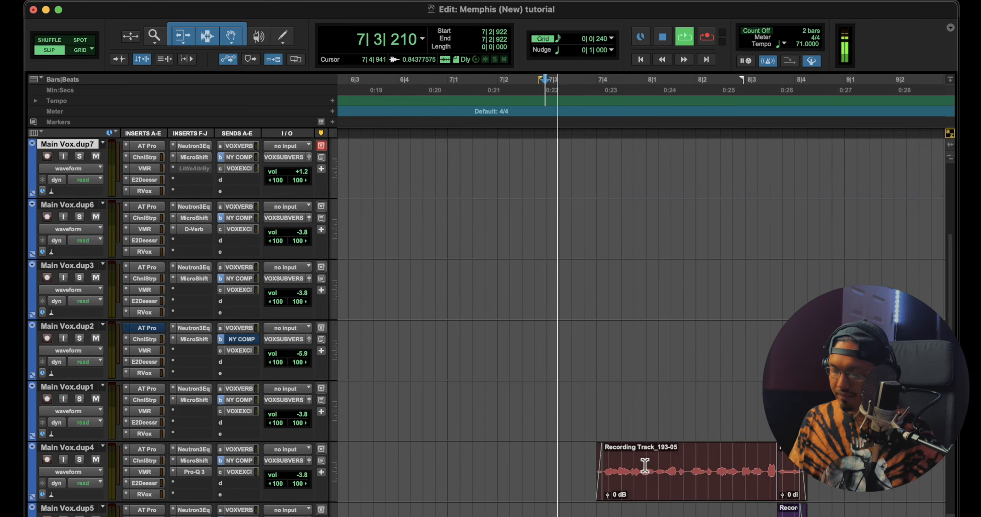
pyautogui.press('super+equal')
pyautogui.hscroll(3, 578, 259)
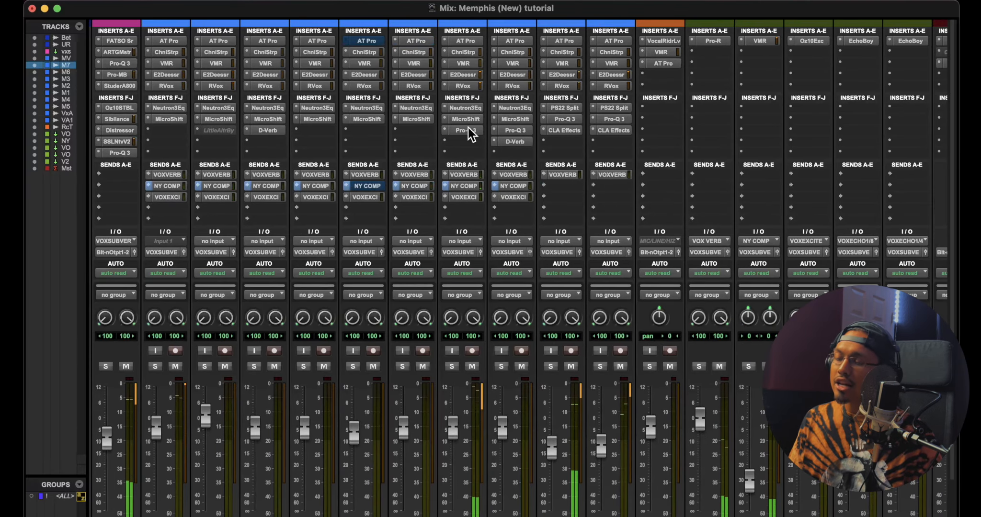
pyautogui.press('super+equal')
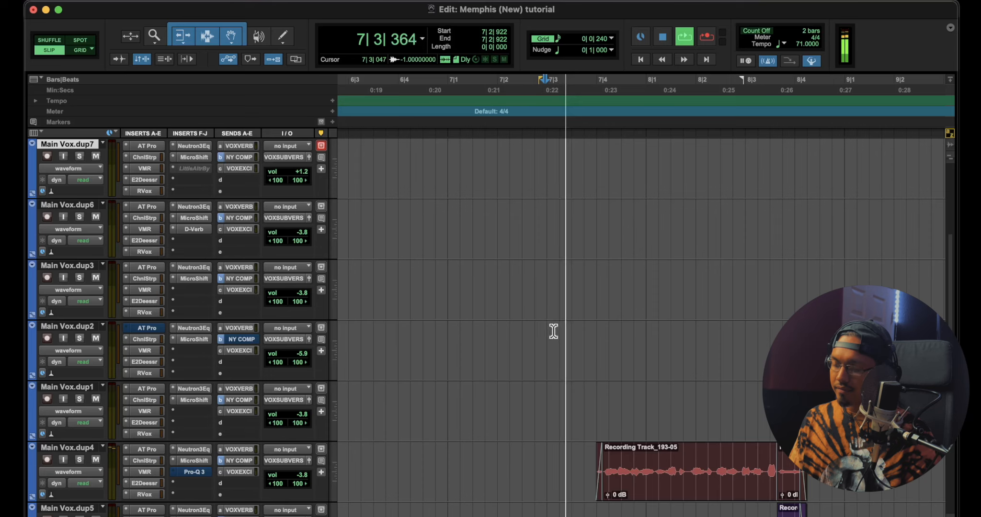
# Solo the Main Vox.dup4 track and audition its Recording Track_193-05 phrase from 7|3|859
pyautogui.click(80, 277)
pyautogui.click(590, 96)
pyautogui.press('space')
pyautogui.scroll(10, 300, 293)
pyautogui.press('space')
pyautogui.keyDown('super'); pyautogui.click(84, 302); pyautogui.keyUp('super')
pyautogui.press('space')
pyautogui.scroll(-3, 655, 295)
pyautogui.scroll(-10, 655, 295)
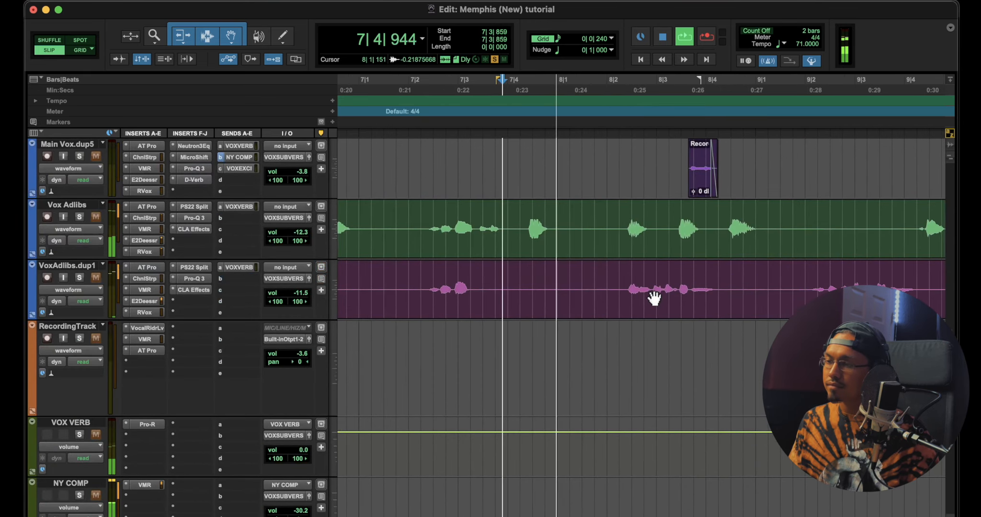
pyautogui.scroll(3, 652, 295)
pyautogui.press('space')
# Examine the Pro-Q 3 curve on Main Vox.dup4 from the Mix window, play the soloed vocal, and return to the Edit window
pyautogui.press('super+equal')
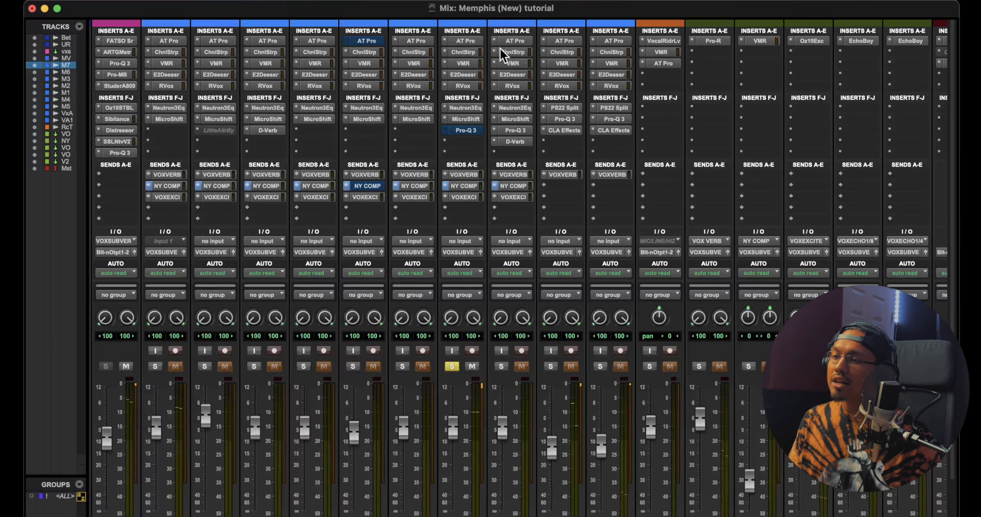
pyautogui.click(473, 131)
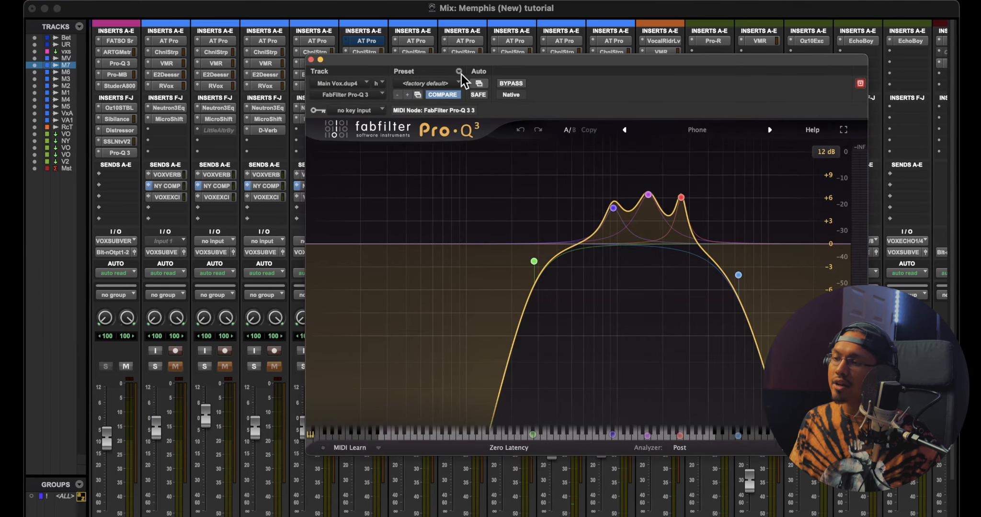
pyautogui.press('space')
pyautogui.click(311, 60)
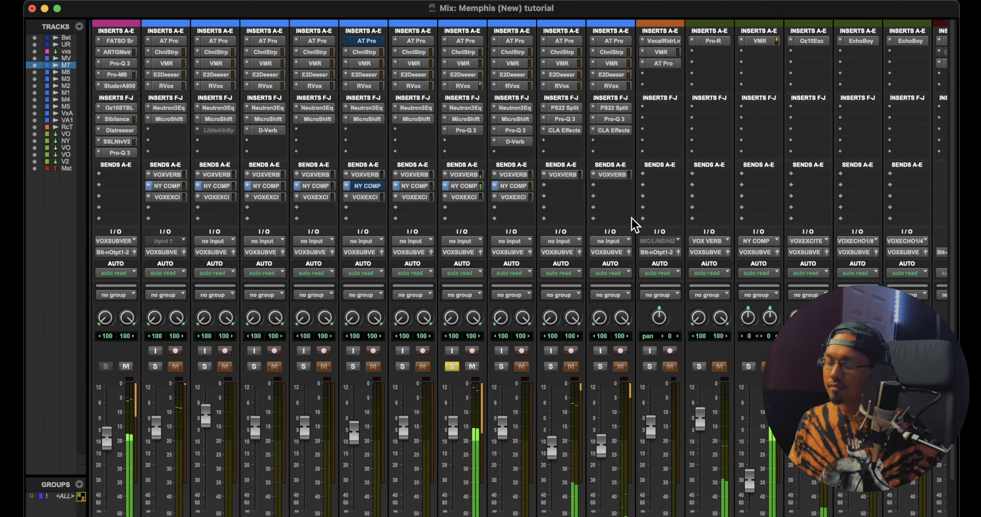
pyautogui.press('super+equal')
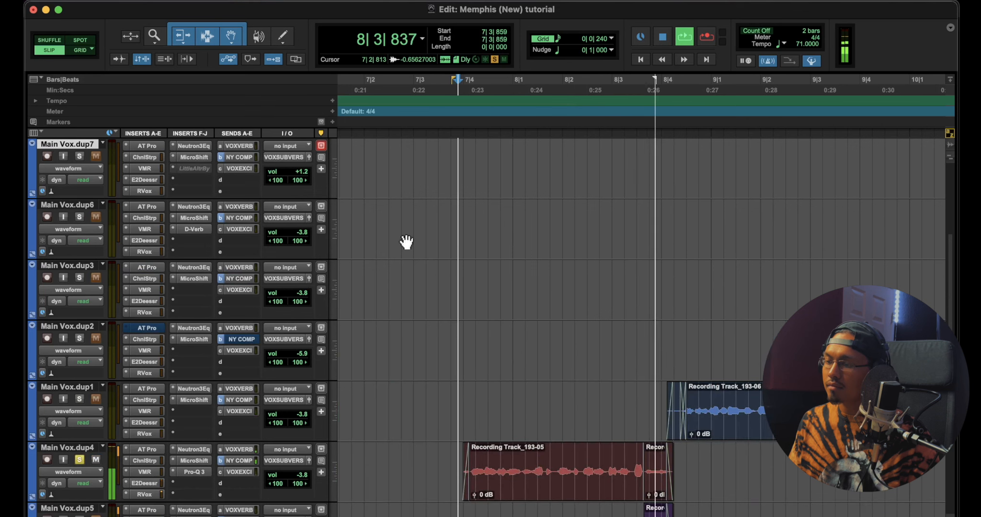
# Take Main Vox.dup4 out of solo and play the switch from Beat to UnderwatrRpBt starting at 7|3|798
pyautogui.press('space')
pyautogui.scroll(-10, 562, 235)
pyautogui.scroll(8, 567, 238)
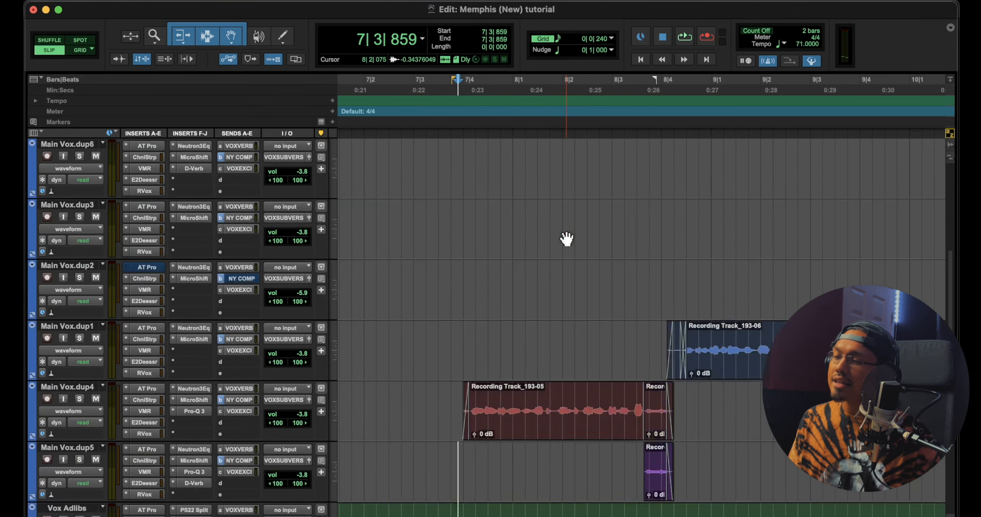
pyautogui.scroll(8, 567, 238)
pyautogui.click(454, 124)
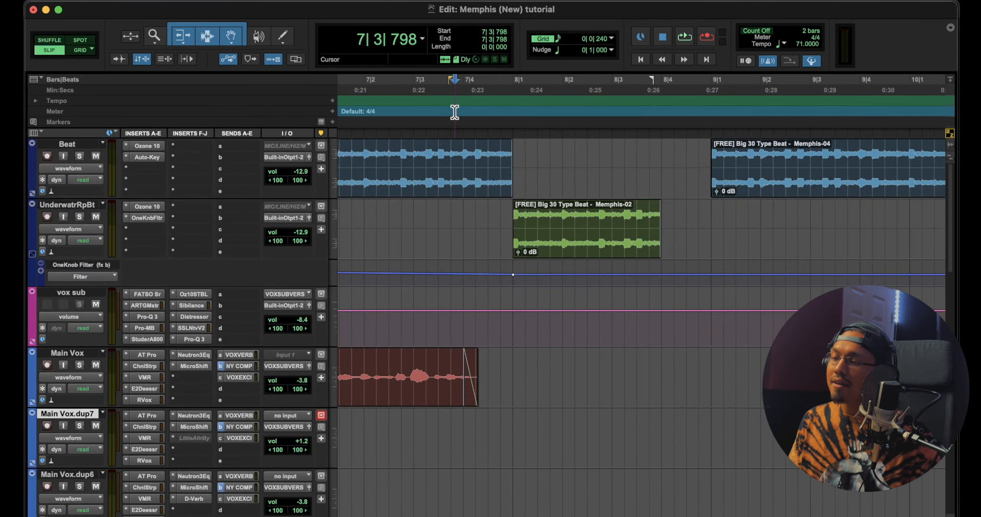
pyautogui.press('space')
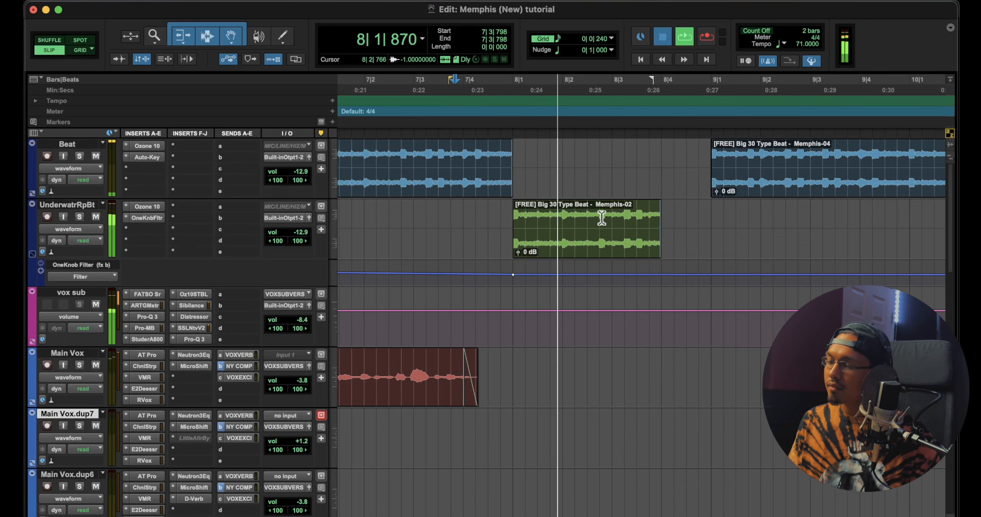
pyautogui.press('space')
# Examine the OneKnob Filter on the UnderwatrRpBt track, close it, and play through the filtered clip
pyautogui.click(147, 218)
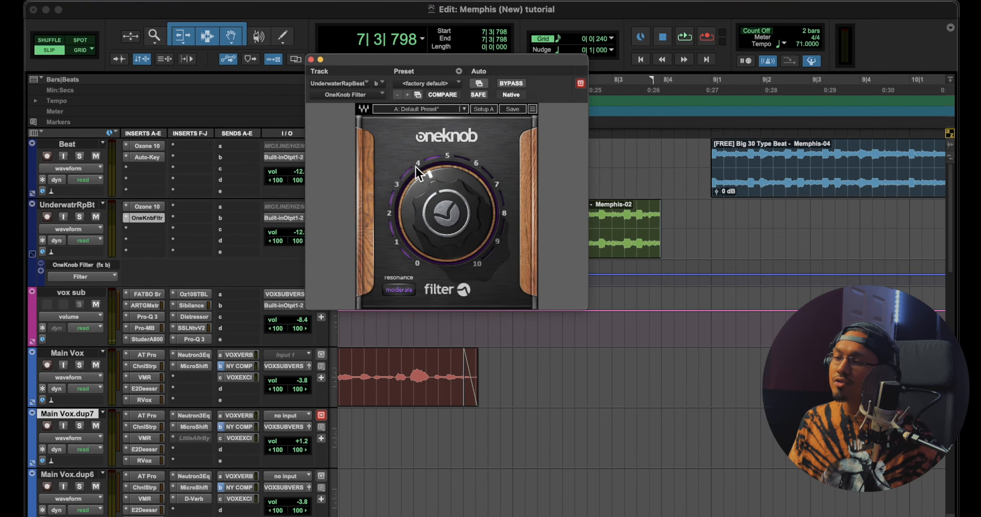
pyautogui.click(311, 60)
pyautogui.press('space')
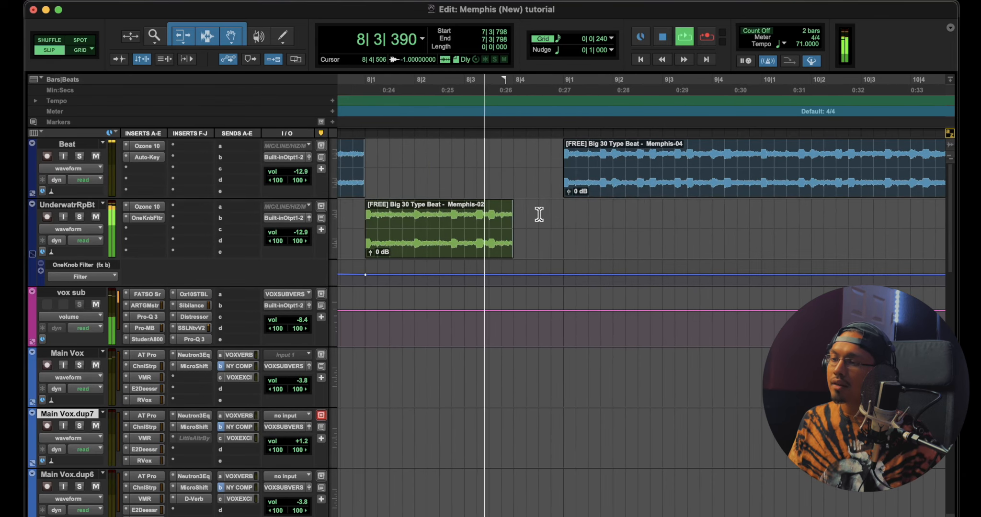
# Extend the UnderwatrRpBt clip to 9|1|000 in Grid mode, then separate and mute its last beat from 8|4|000
pyautogui.click(566, 217)
pyautogui.moveTo(566, 211)
pyautogui.mouseDown()
pyautogui.moveTo(519, 211)
pyautogui.moveTo(561, 216)
pyautogui.mouseUp()
pyautogui.press('F4')
pyautogui.press('super+e')
pyautogui.press('super+m')
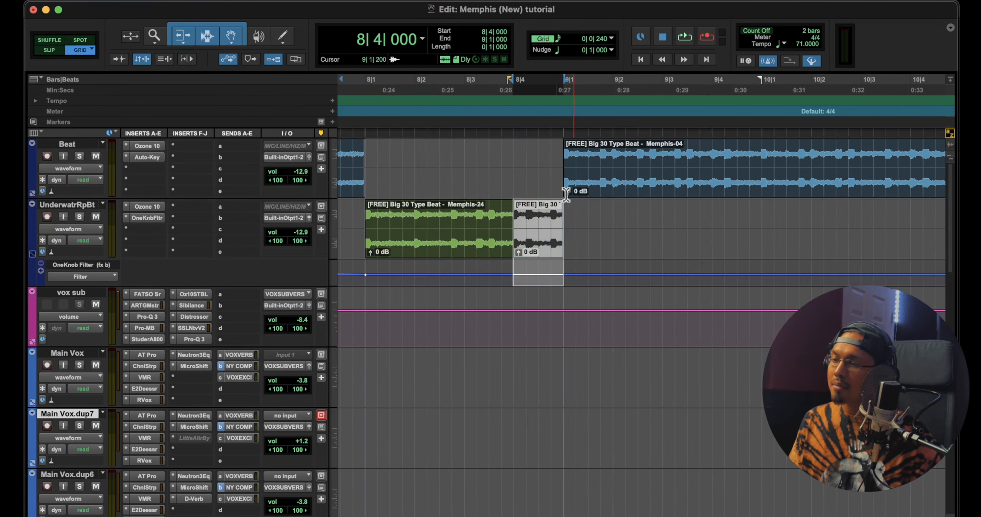
# Audition the muted beat on UnderwatrRpBt by playing from 8|3|000 toward the Beat re-entry at bar 9
pyautogui.click(463, 109)
pyautogui.press('space')
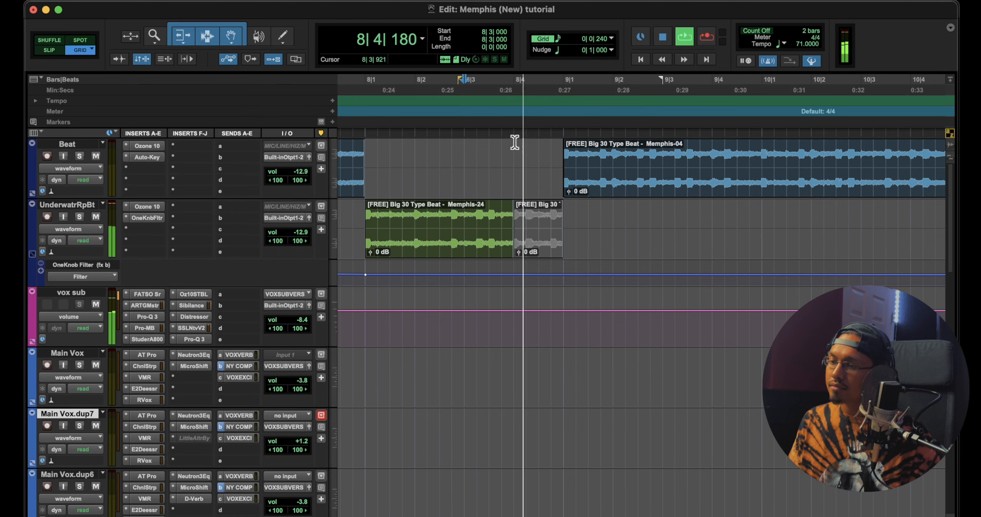
pyautogui.press('space')
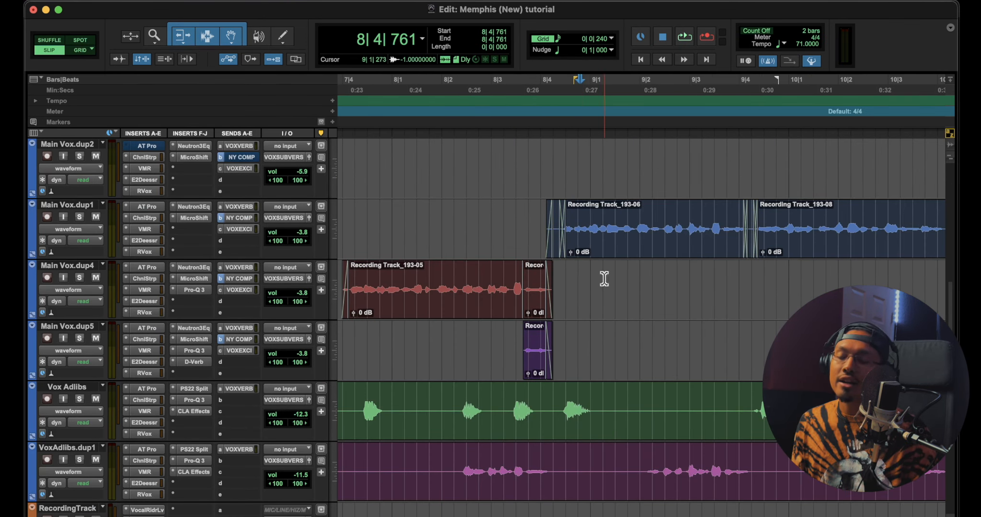
# Inspect the D-Verb on Main Vox.dup5, solo that track, and audition its short clip from 8|3|569
pyautogui.click(536, 310)
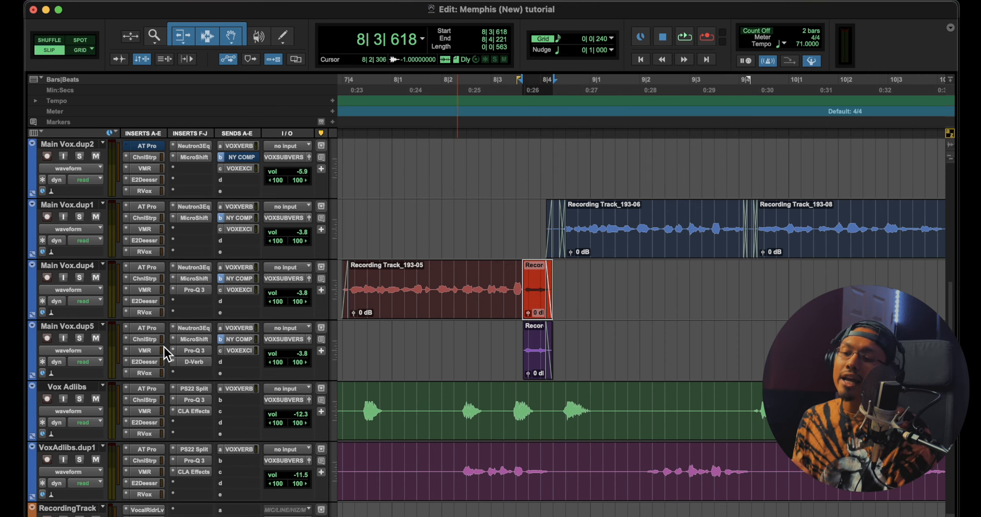
pyautogui.click(197, 363)
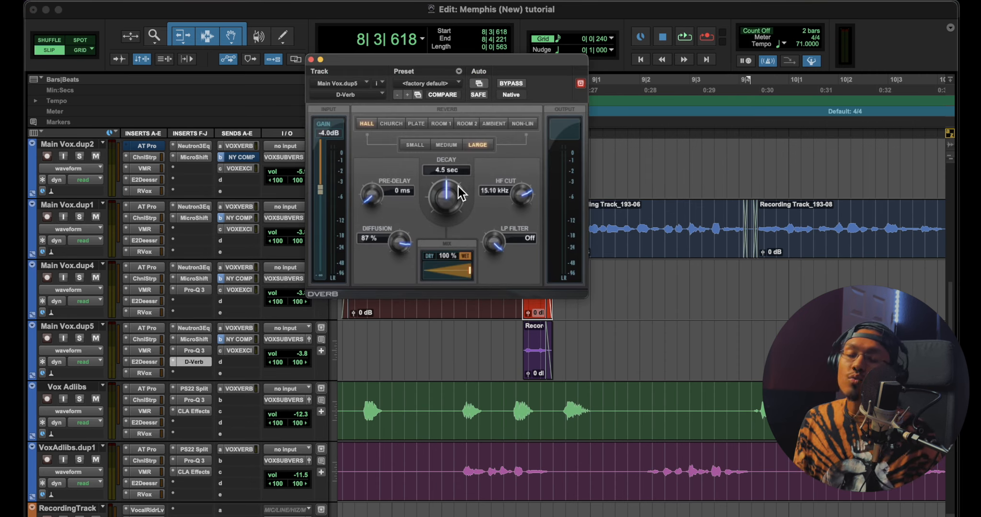
pyautogui.click(521, 338)
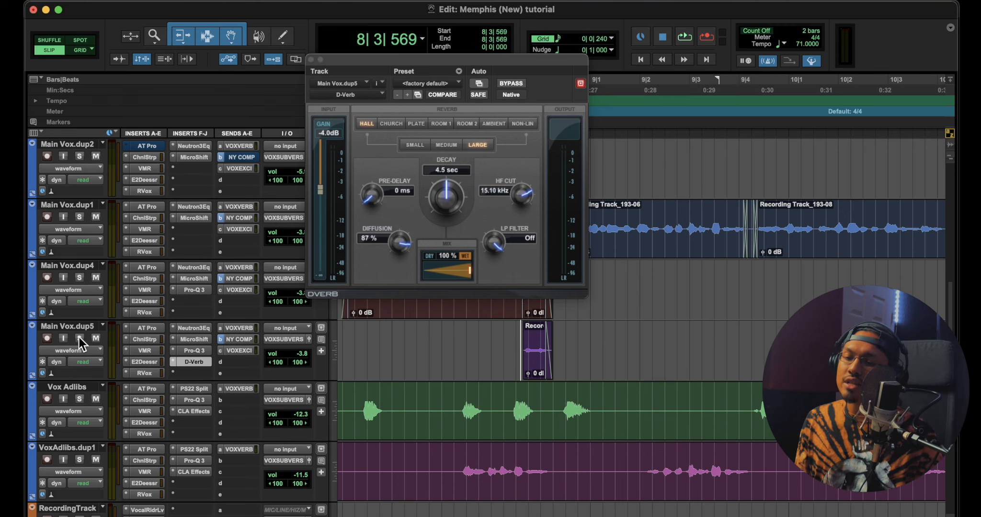
pyautogui.press('space')
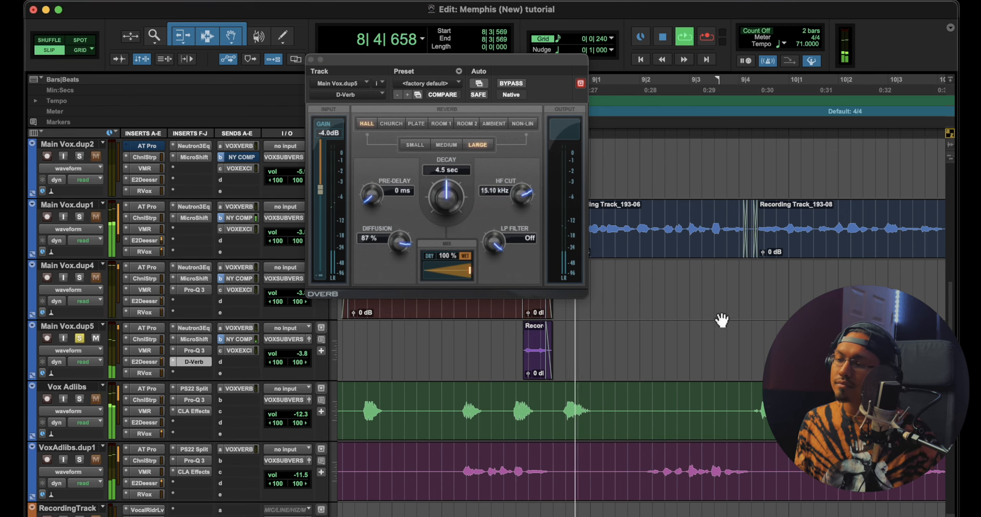
pyautogui.press('space')
pyautogui.click(310, 60)
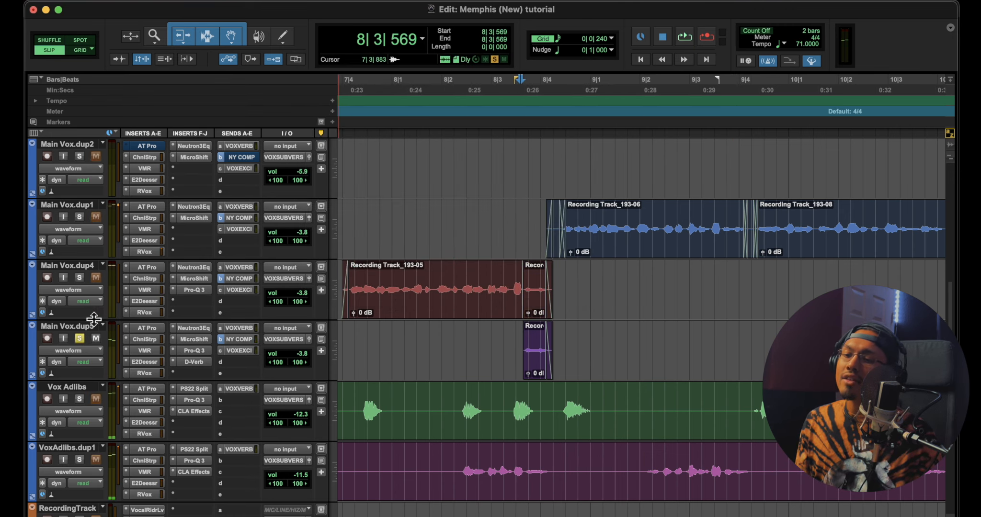
# Solo Main Vox.dup4 and Main Vox.dup5 together and play the end of the phrase from 8|2|899
pyautogui.click(488, 107)
pyautogui.press('space')
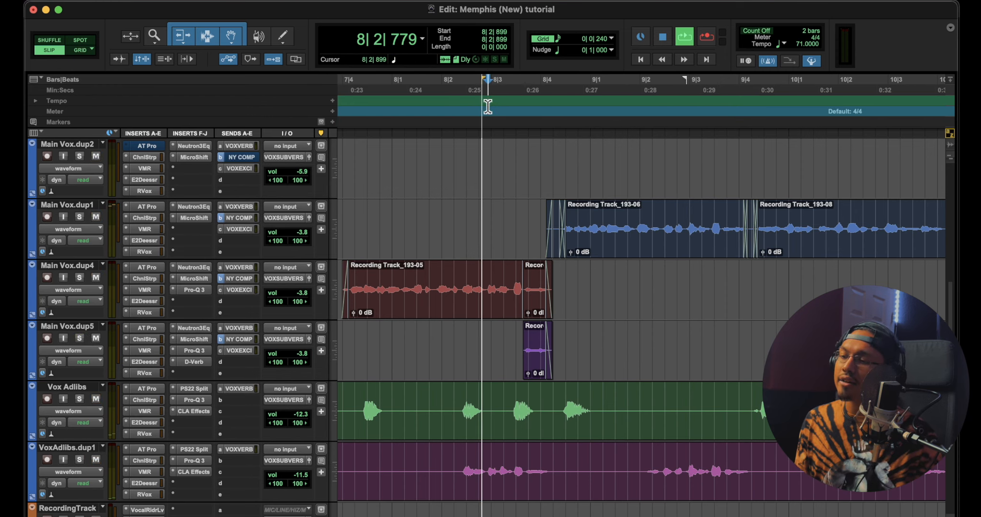
pyautogui.press('space')
pyautogui.click(80, 277)
pyautogui.click(79, 338)
pyautogui.press('space')
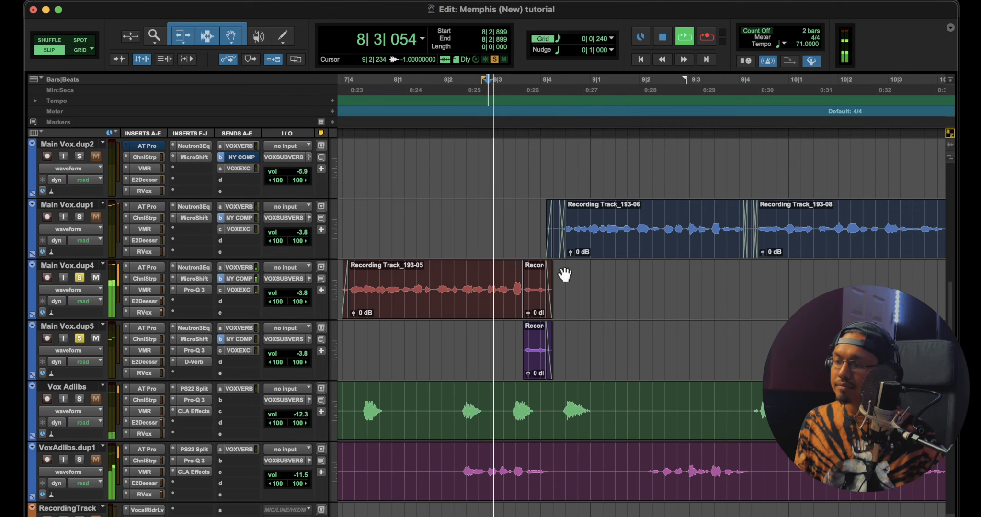
pyautogui.press('r')
pyautogui.scroll(10, 503, 273)
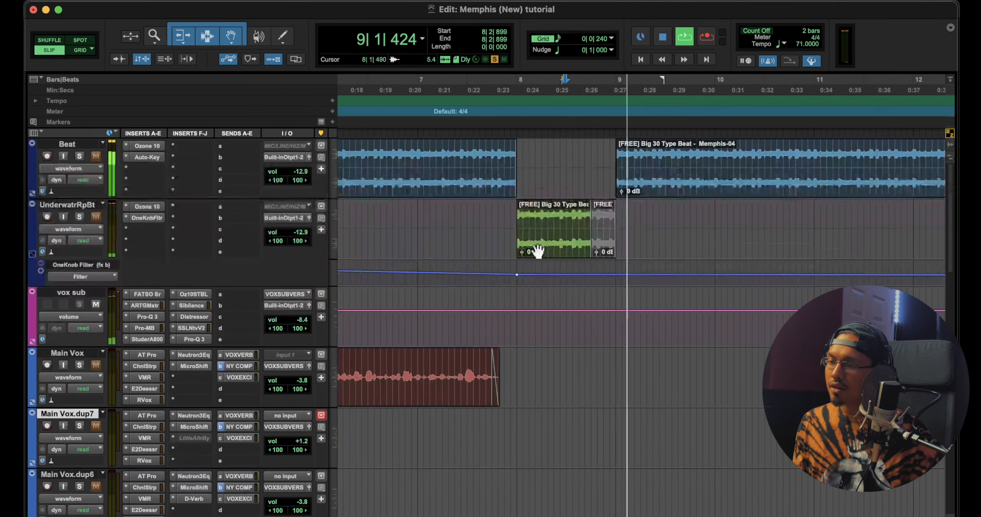
pyautogui.press('space')
# Clear the vocal solos and play the full beat-drop transition from 7|2|728 into bar 9
pyautogui.scroll(-15, 140, 302)
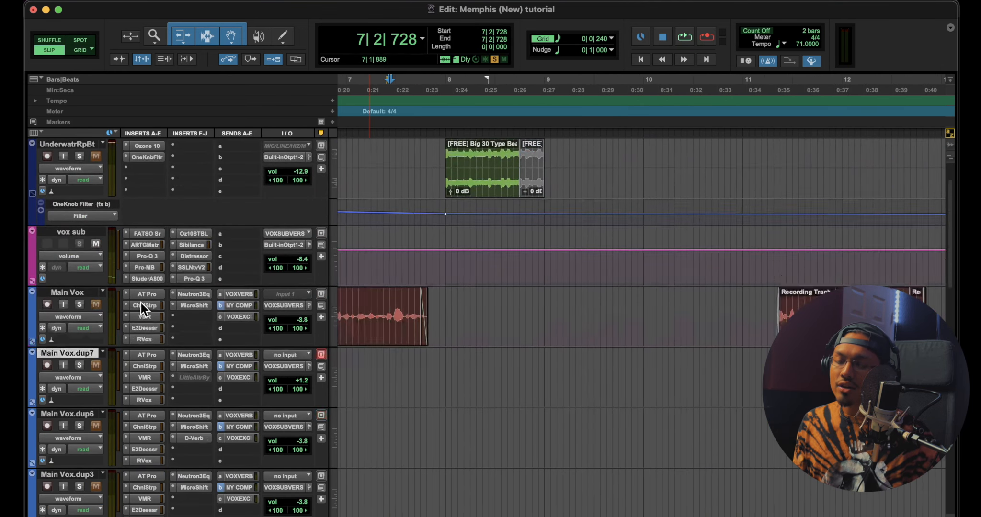
pyautogui.scroll(15, 508, 249)
pyautogui.press('space')
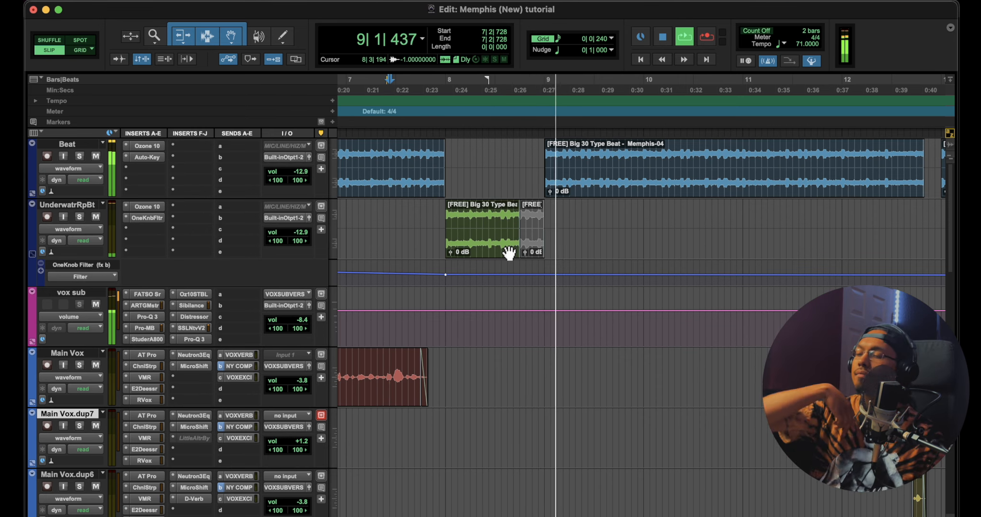
pyautogui.press('space')
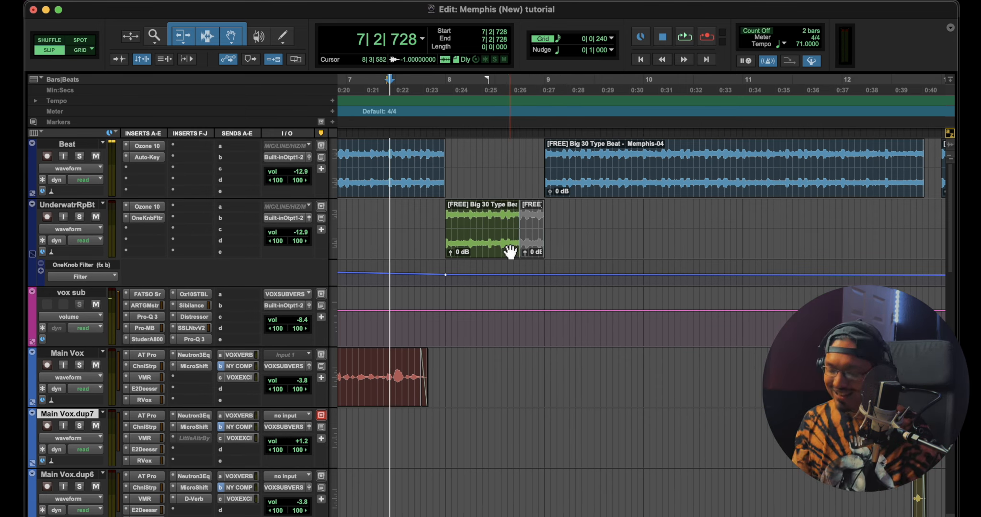
# Play the end of the Main Vox clip Recording Track_194-03 from 12|1|664, following it down to Main Vox.dup6
pyautogui.press('r')
pyautogui.press('r')
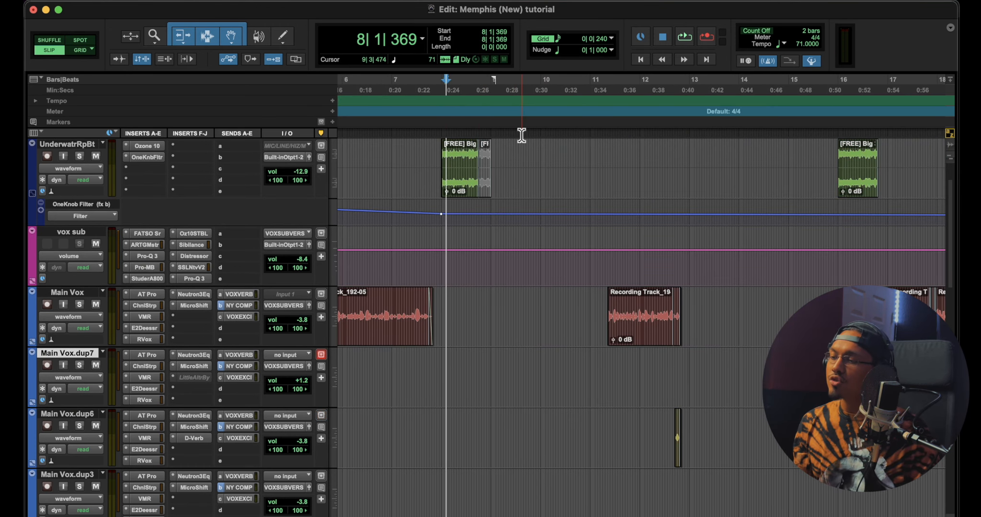
pyautogui.hscroll(2, 528, 138)
pyautogui.click(599, 88)
pyautogui.press('space')
pyautogui.press('t')
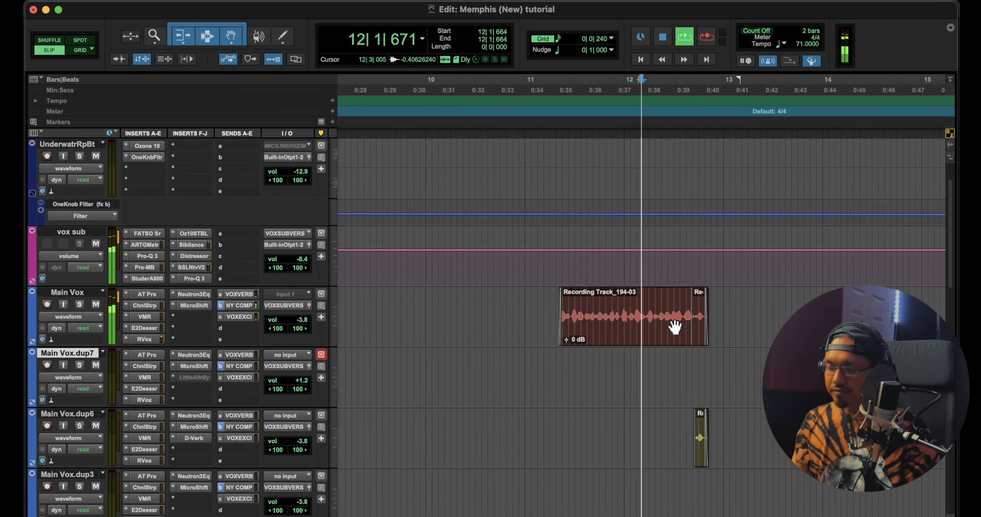
pyautogui.press('t')
pyautogui.scroll(2, 646, 291)
pyautogui.scroll(-5, 646, 291)
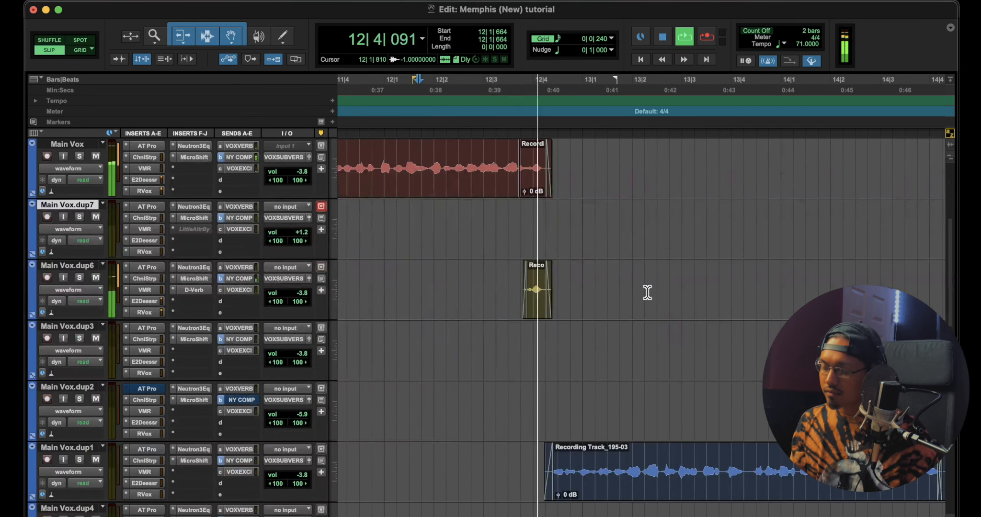
# Set playback to 12|1|810 and audition the gap in the Beat track before the Memphis-06 clip
pyautogui.press('r')
pyautogui.scroll(5, 574, 296)
pyautogui.press('space')
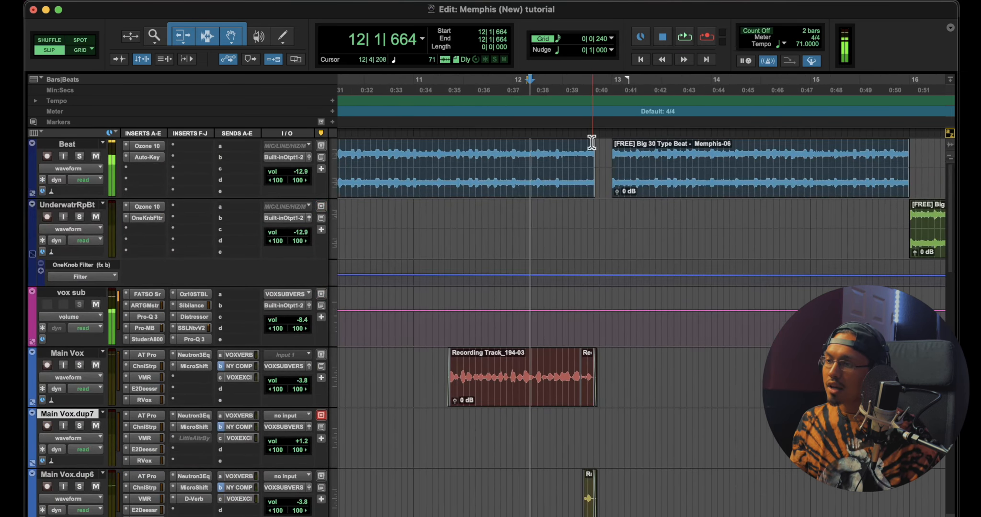
pyautogui.click(533, 94)
pyautogui.press('space')
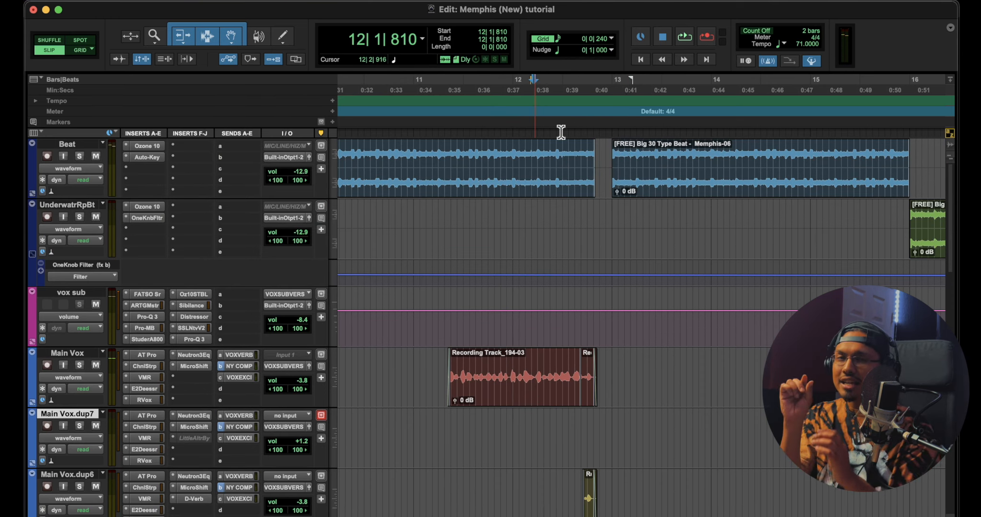
# Play the beat gap from 12|1|810 into bar 13, following the vocals down to Main Vox.dup6 and Main Vox.dup1
pyautogui.press('space')
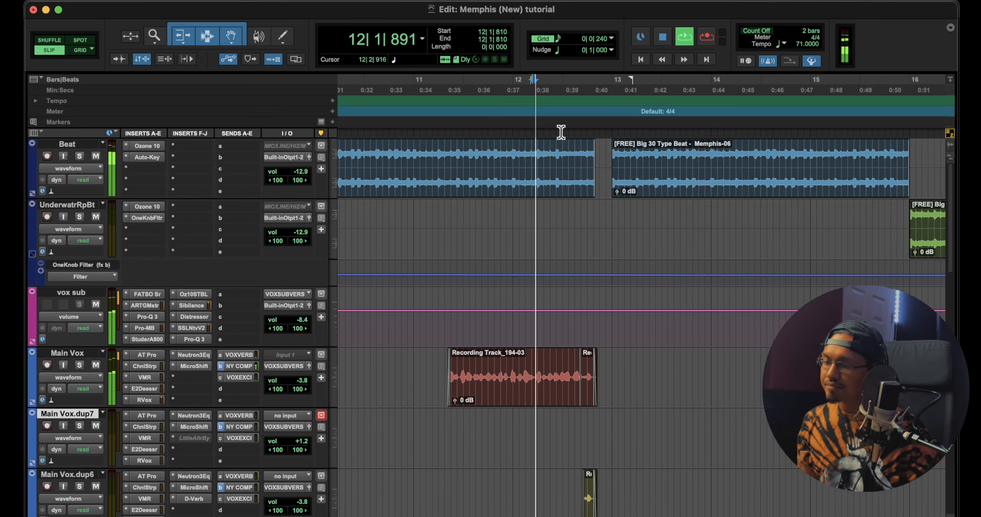
pyautogui.press('r')
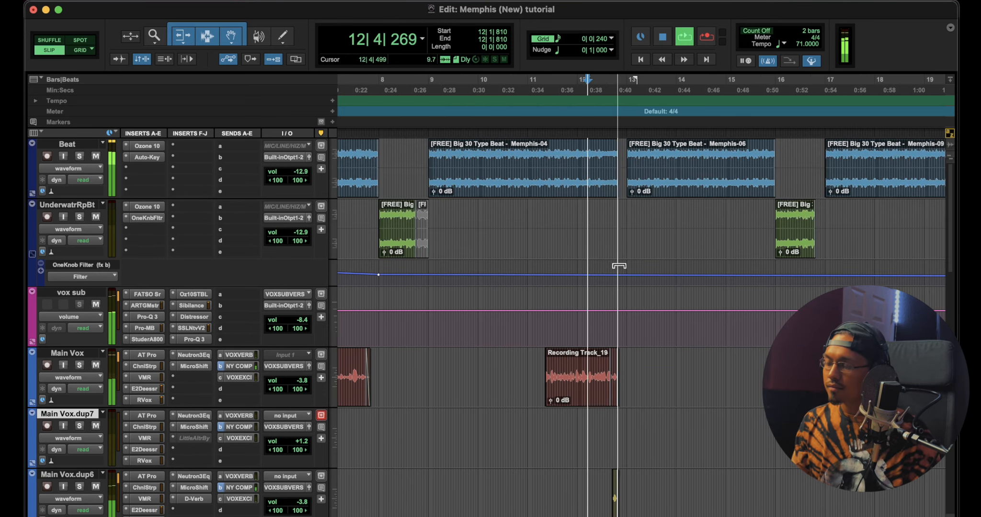
pyautogui.scroll(-5, 620, 297)
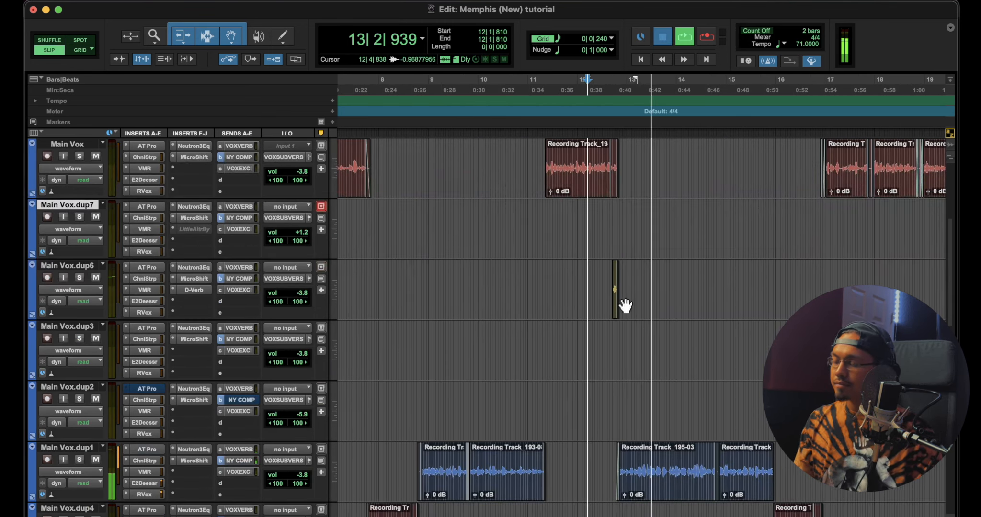
pyautogui.press('space')
# Play the bar 16 transition from 15|3|117, checking the filtered Memphis-07 beat clip against the Main Vox.dup4 and Main Vox.dup5 clips
pyautogui.scroll(-5, 622, 300)
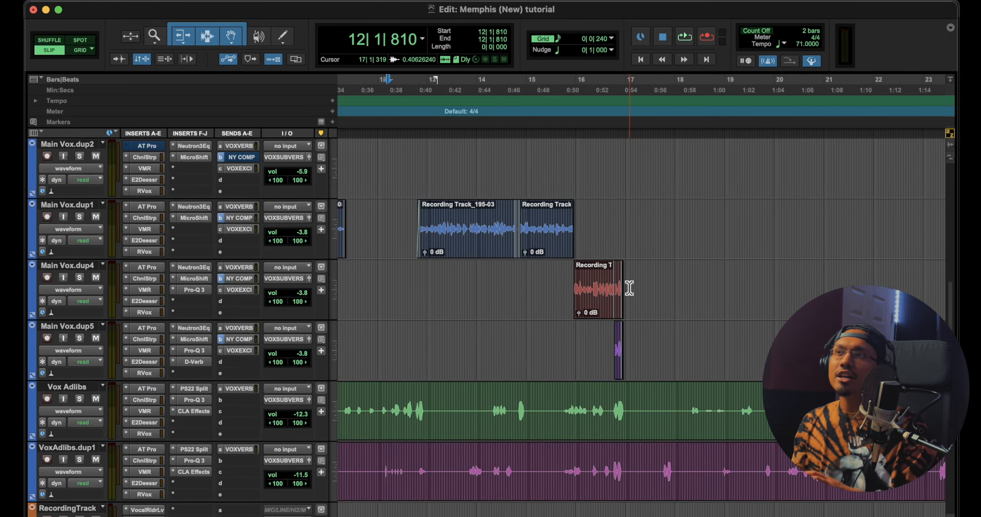
pyautogui.scroll(5, 632, 282)
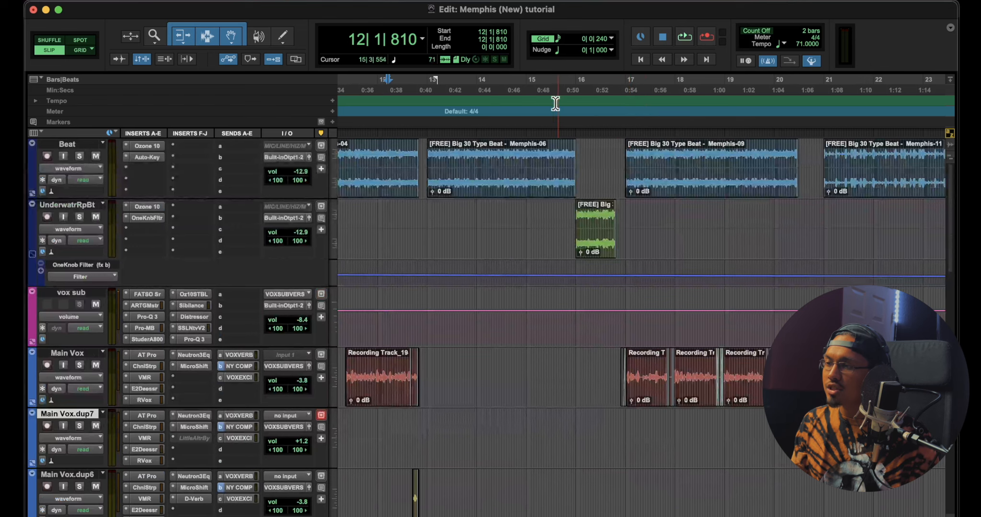
pyautogui.press('space')
pyautogui.press('super+bracketright')
pyautogui.press('super+bracketright')
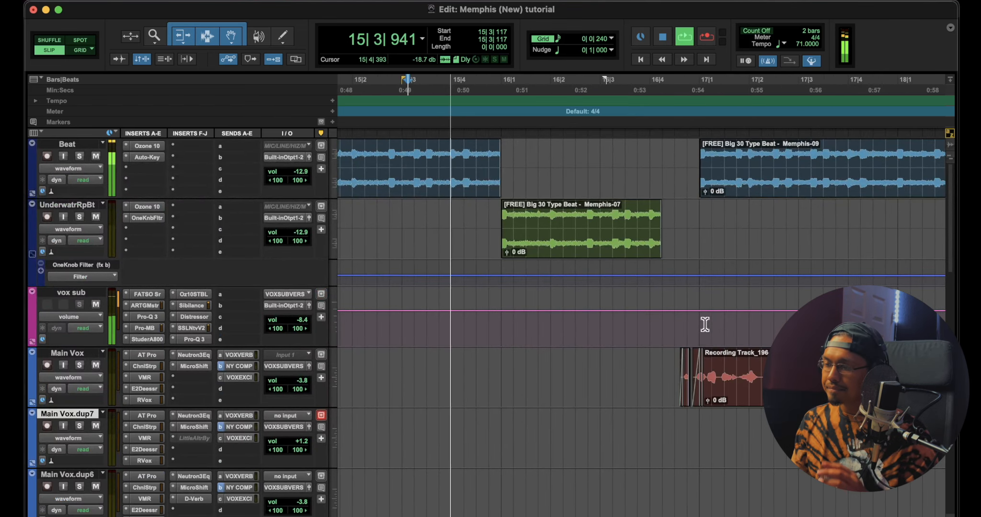
pyautogui.scroll(-5, 705, 322)
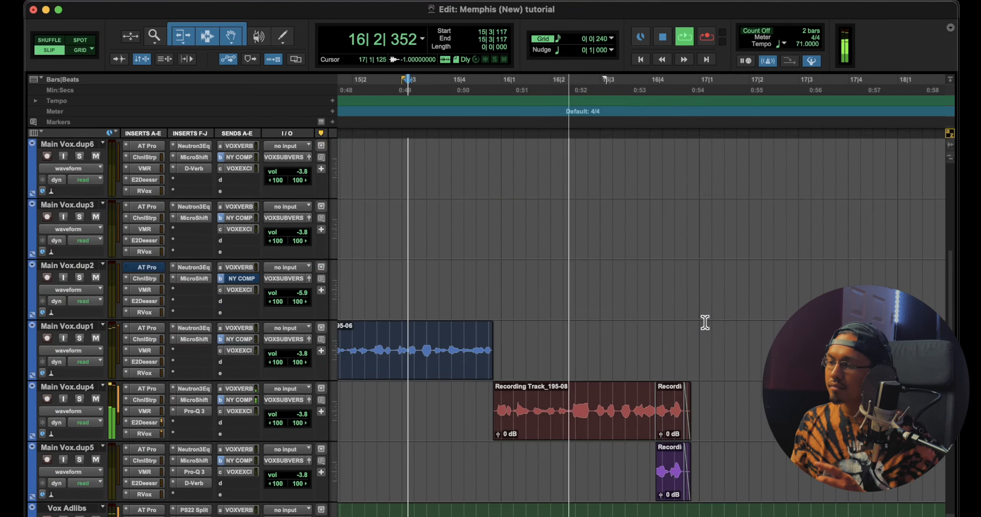
pyautogui.scroll(5, 704, 323)
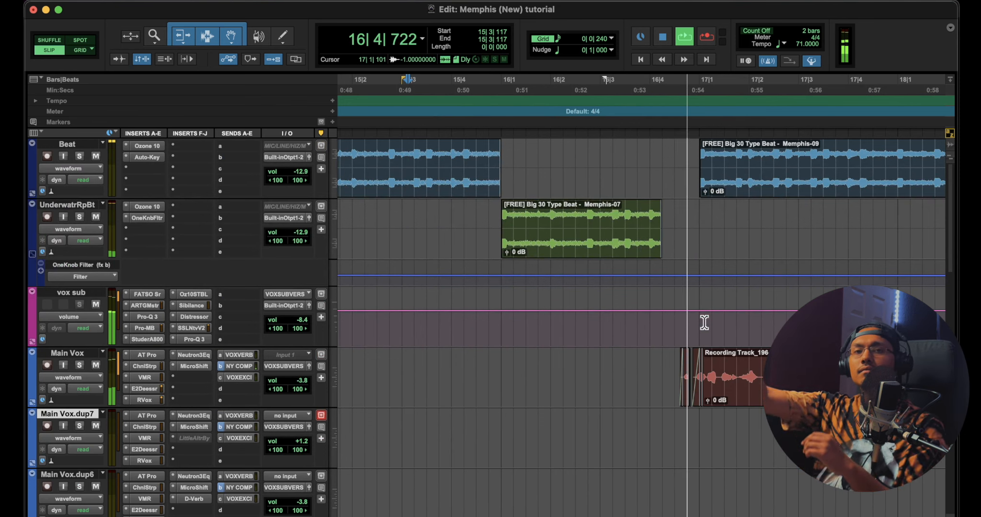
pyautogui.press('space')
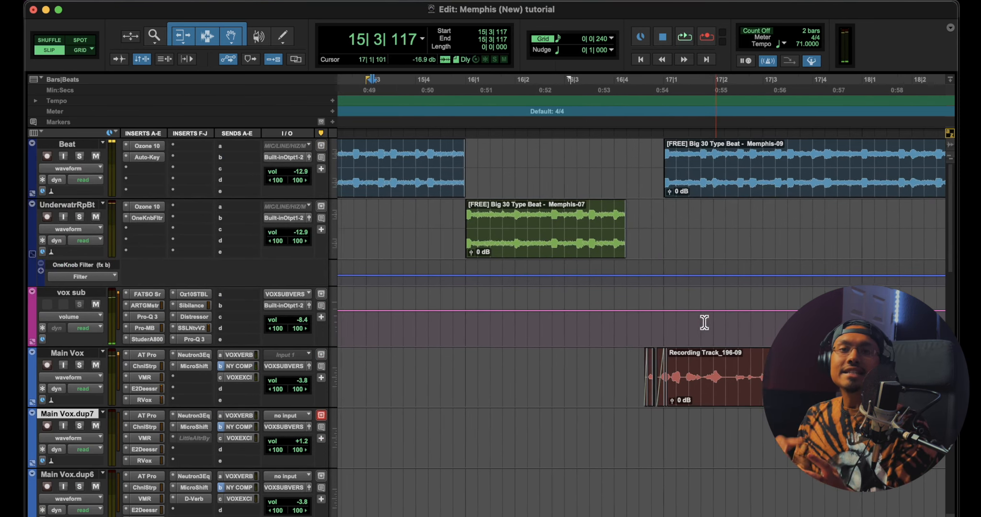
# Set playback to 15|4|369 and audition the vocal handover from Main Vox.dup1 to Main Vox.dup4
pyautogui.press('super+bracketleft')
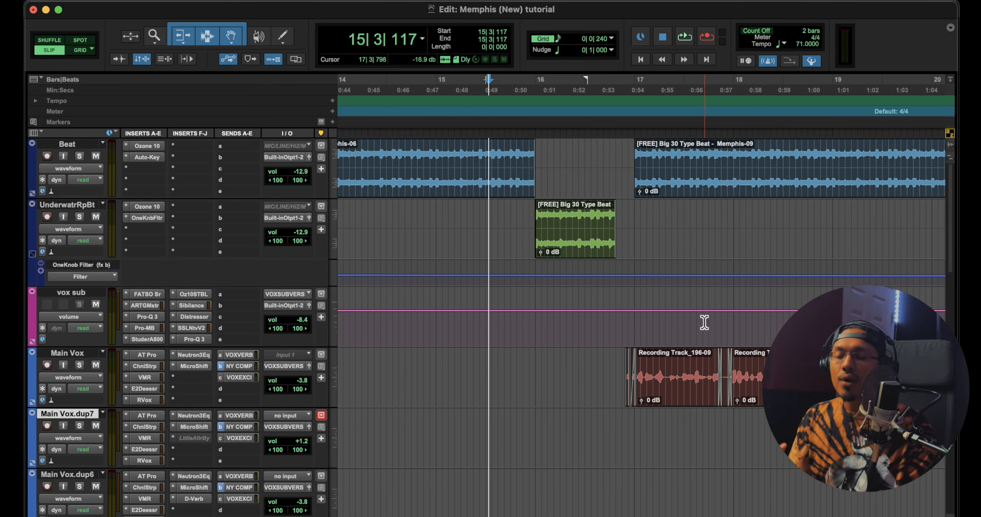
pyautogui.scroll(-5, 668, 248)
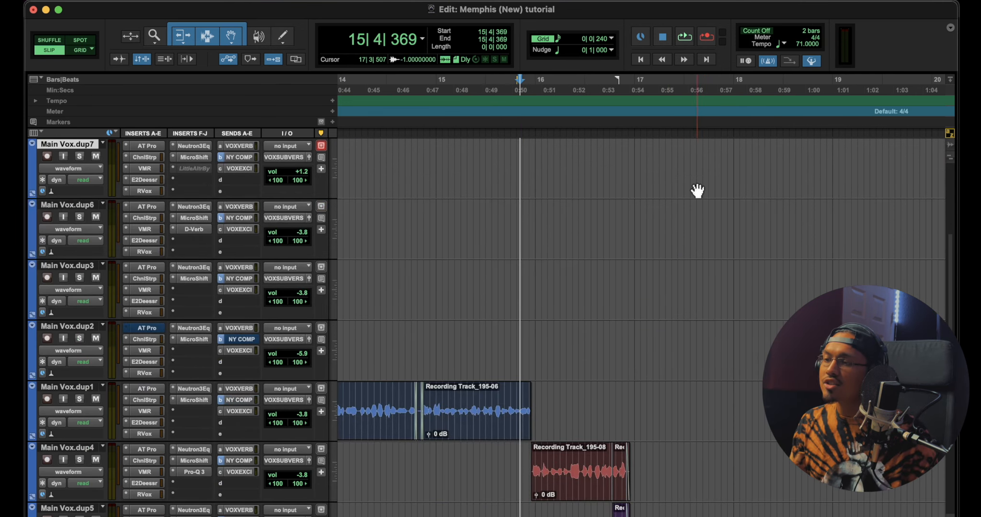
pyautogui.press('space')
pyautogui.press('super+bracketright')
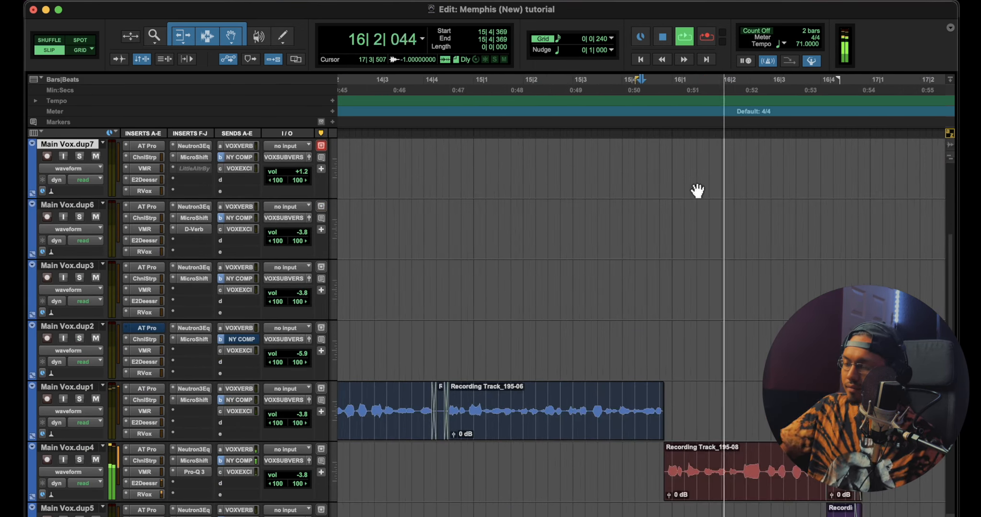
pyautogui.press('space')
# Replay the transition from 15|4|369 on the beat tracks, through the UnderwatrRpBt clip to the end of bar 16
pyautogui.scroll(5, 697, 190)
pyautogui.press('space')
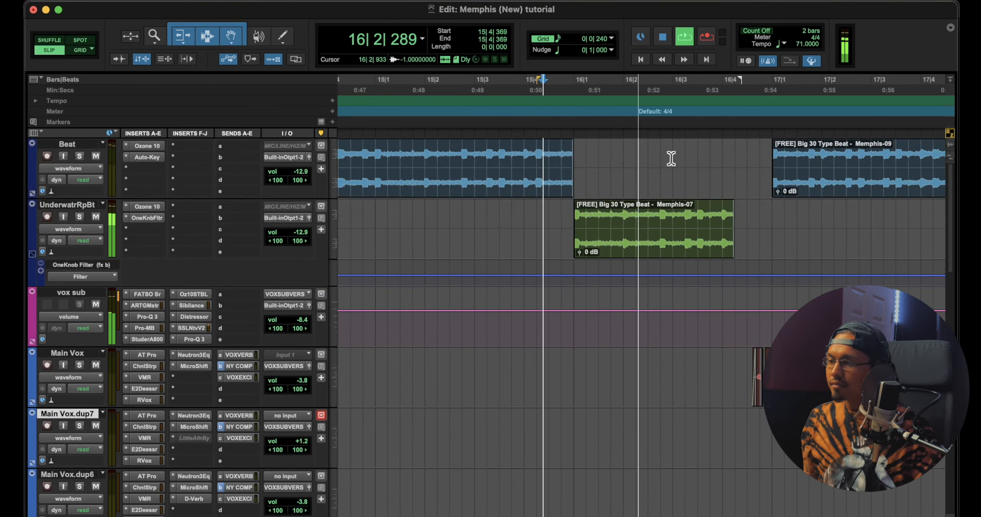
pyautogui.hscroll(4, 671, 177)
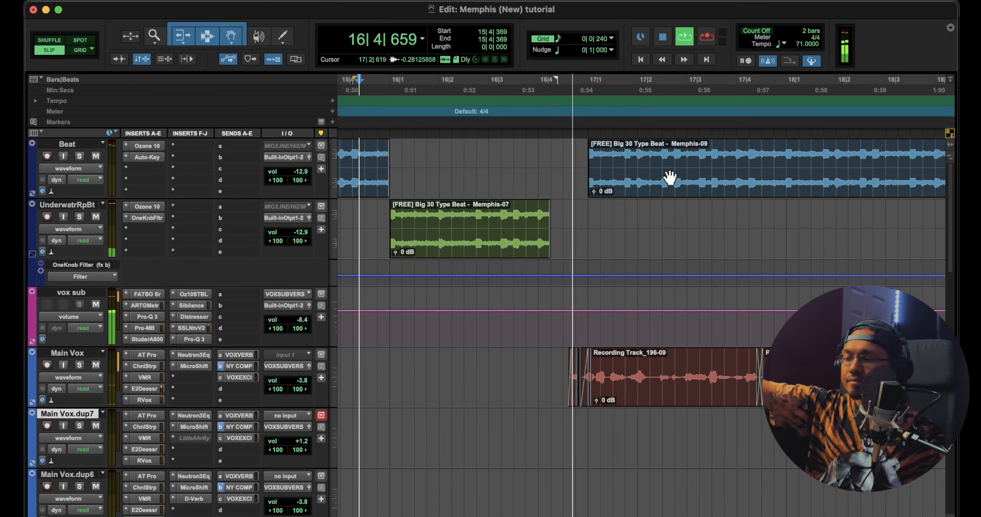
pyautogui.press('space')
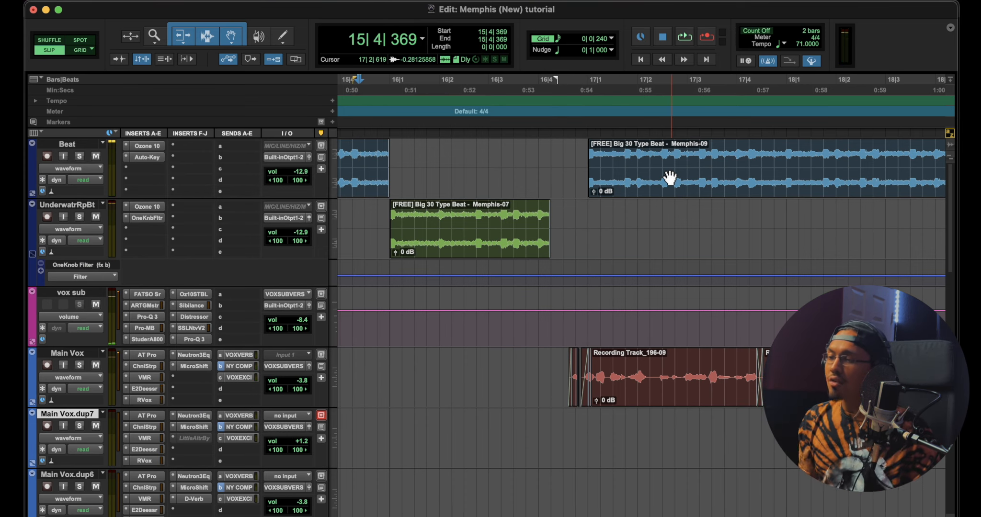
# Play from 16|4|370 as the Memphis-09 beat returns, following the Main Vox clips from bar 17 onward
pyautogui.press('space')
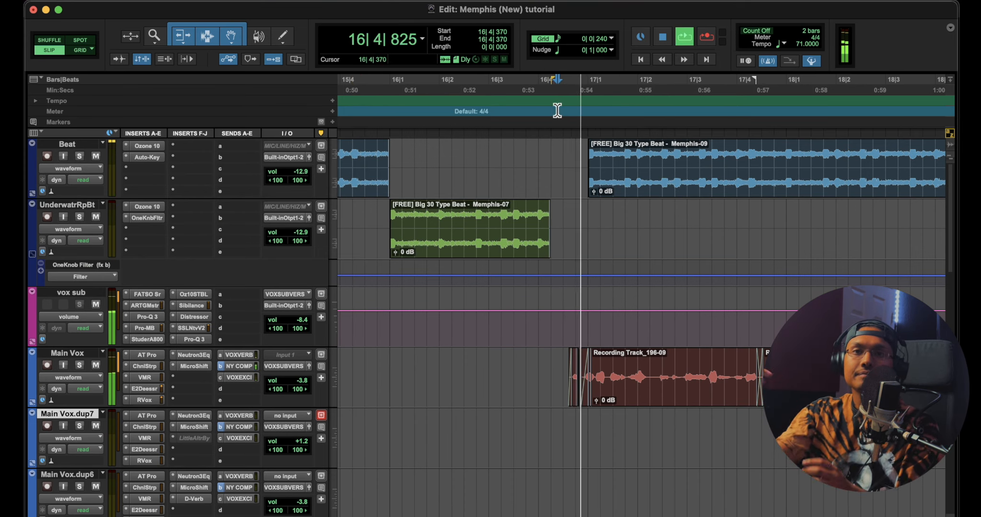
pyautogui.press('r')
pyautogui.press('r')
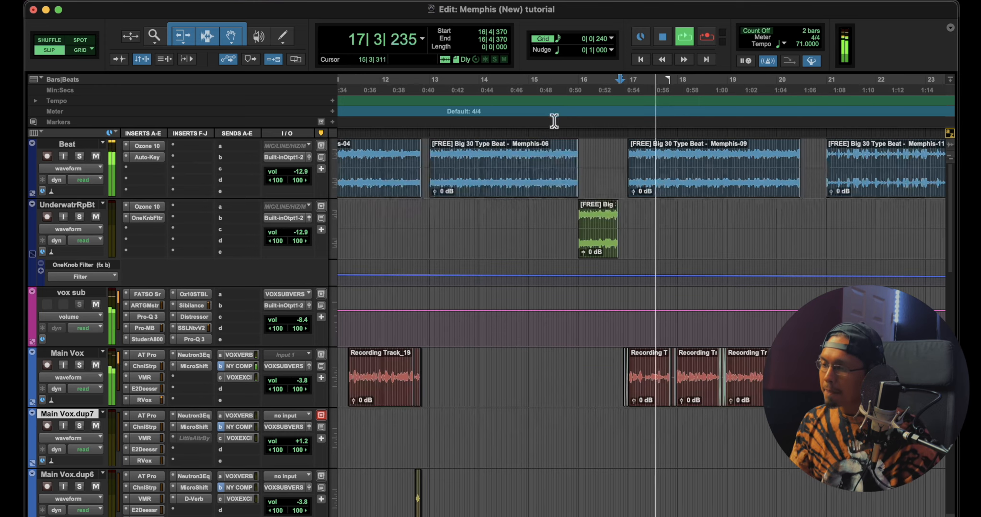
pyautogui.hscroll(7, 563, 282)
pyautogui.hscroll(-2, 566, 288)
pyautogui.scroll(-5, 566, 287)
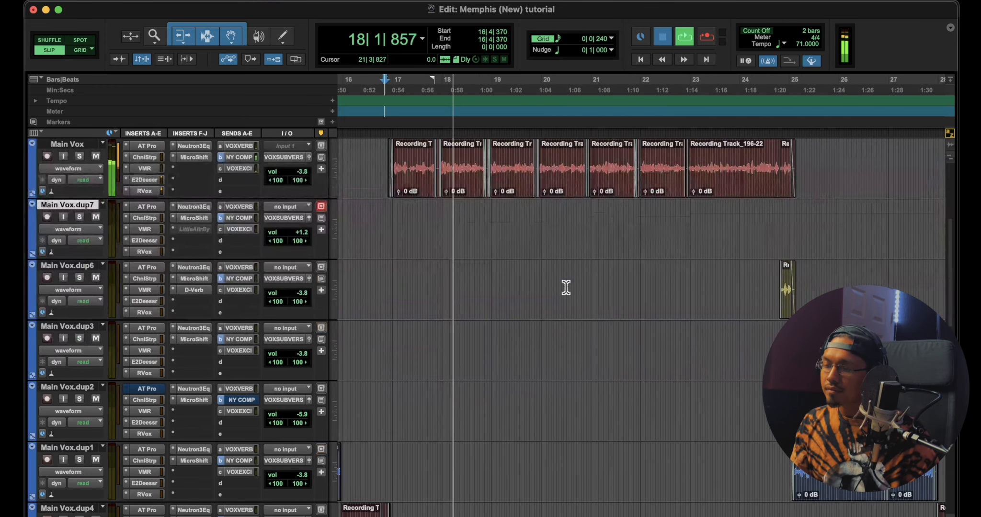
pyautogui.press('space')
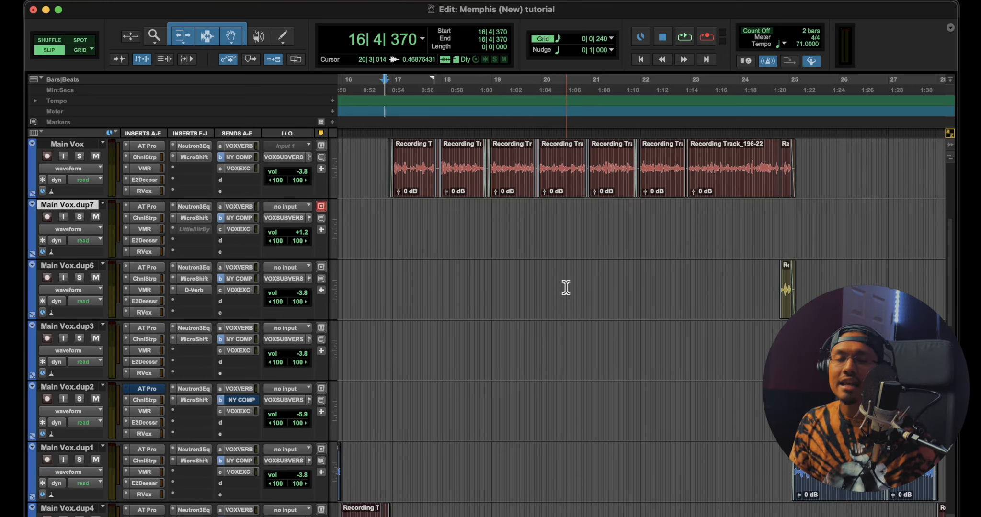
# Set playback to 19|4|737 and audition the Beat track gap between the Memphis-09 and Memphis-11 clips
pyautogui.scroll(5, 565, 288)
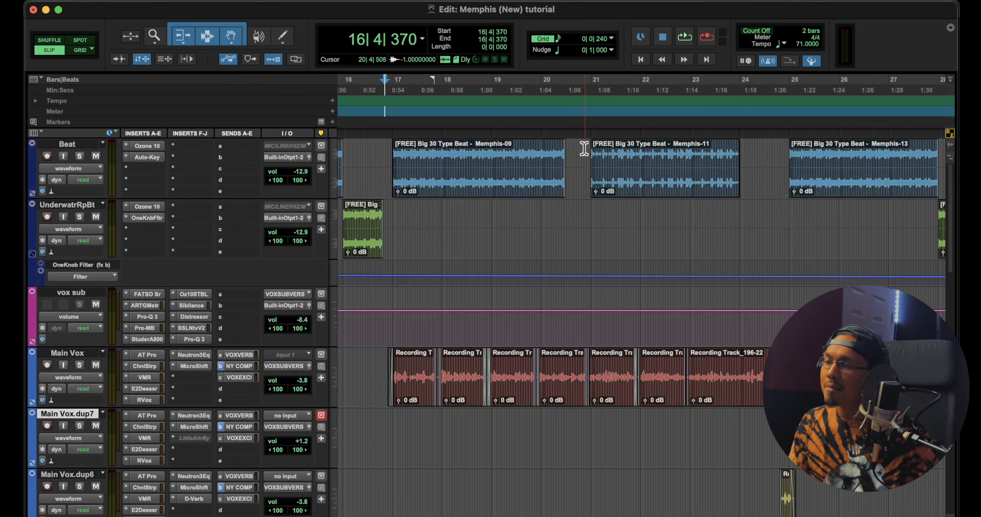
pyautogui.press('super+bracketright')
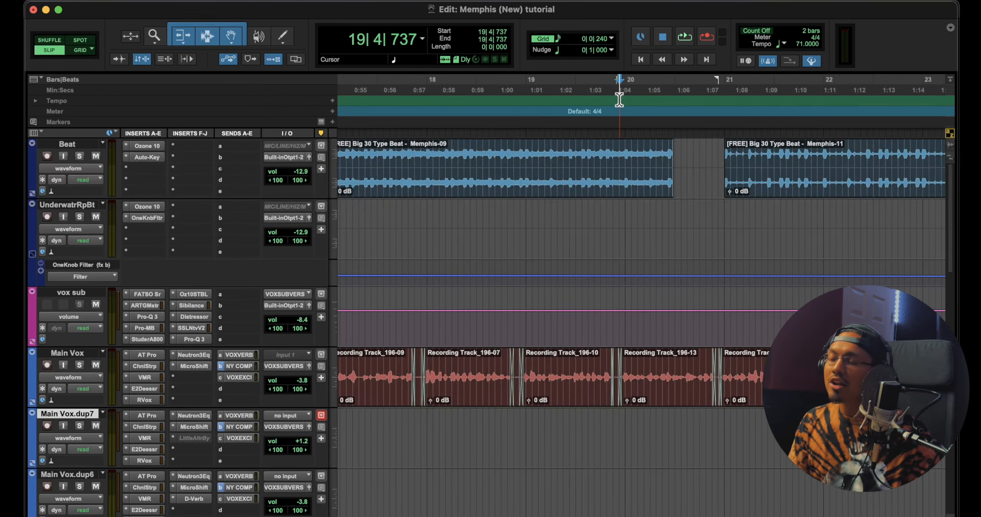
pyautogui.press('space')
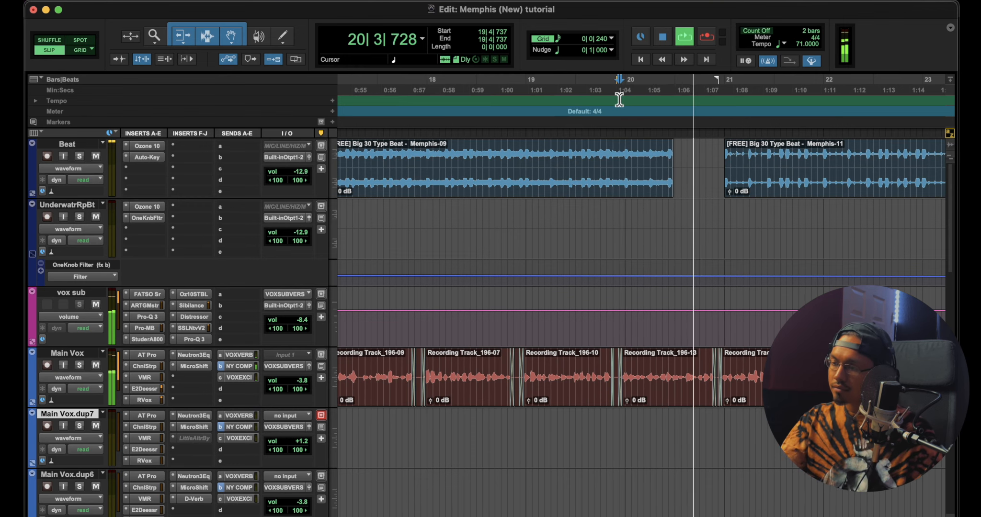
pyautogui.press('super+bracketleft')
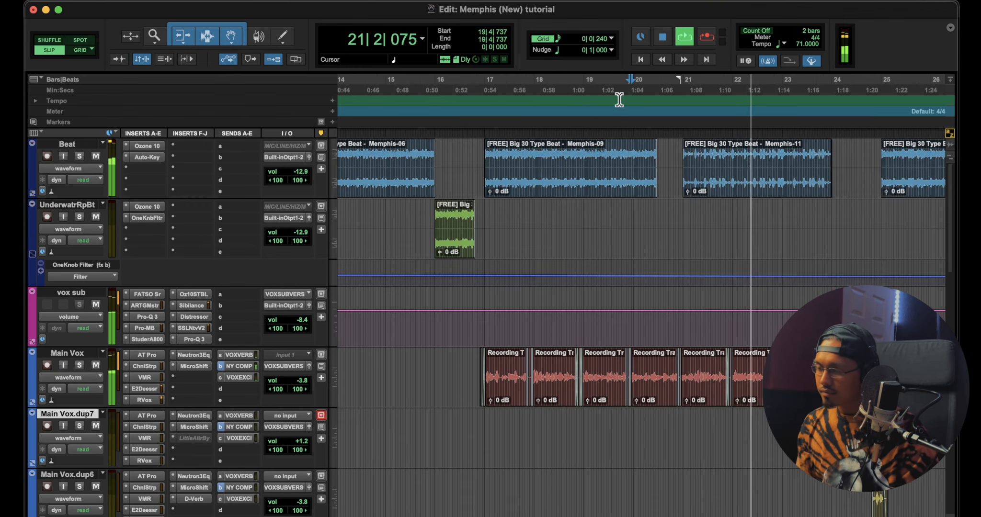
pyautogui.press('space')
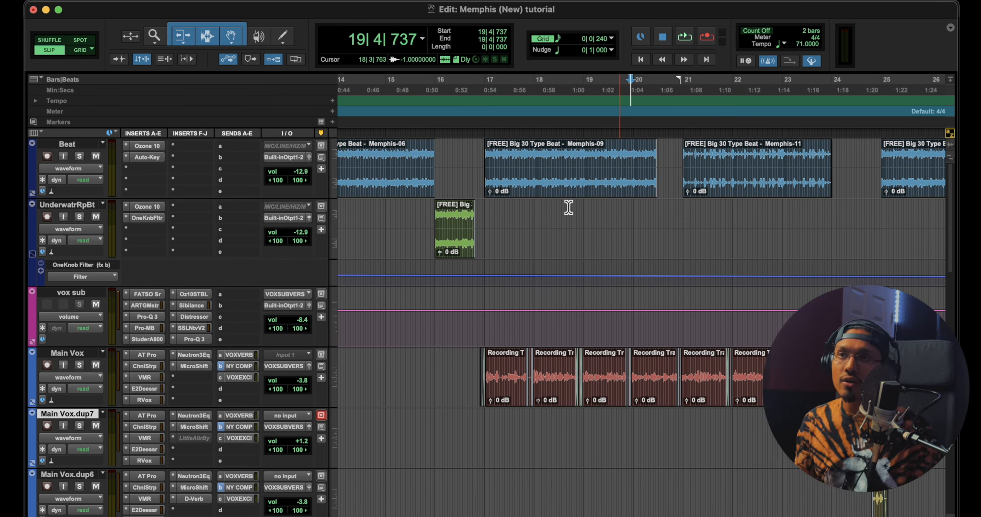
# Play the ending section from 31|3|379, through the beat gaps into the filtered Memphis-20 clip and Main Vox.dup7 vocals
pyautogui.press('r')
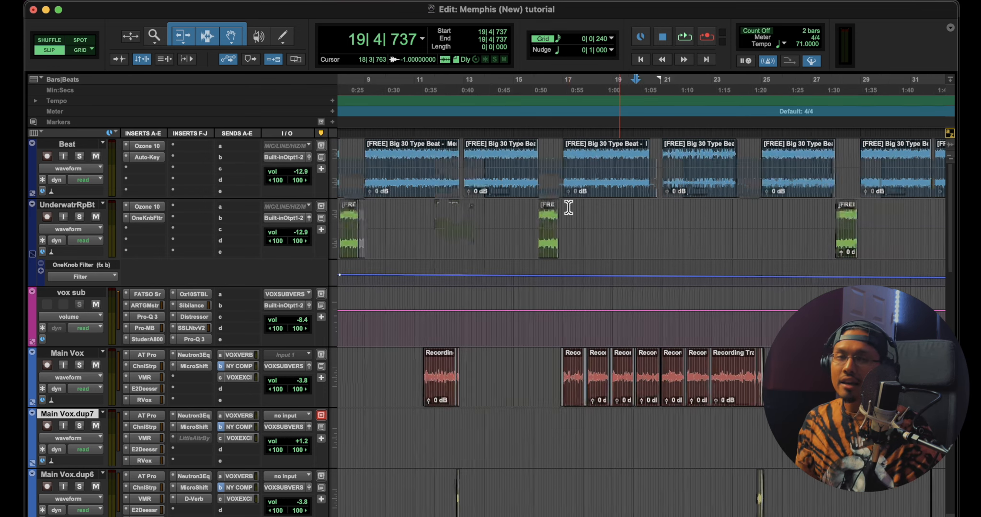
pyautogui.hscroll(8, 569, 211)
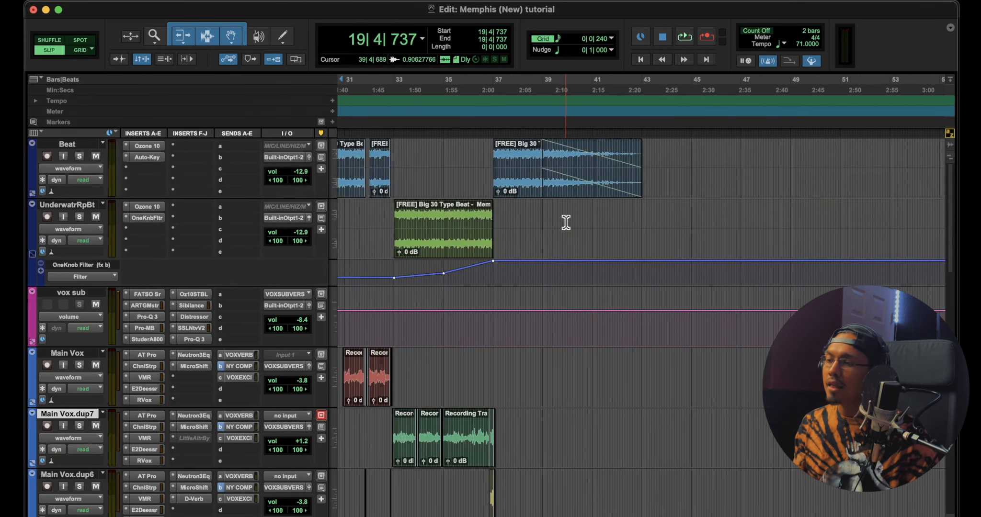
pyautogui.scroll(-5, 567, 222)
pyautogui.hscroll(-2, 567, 222)
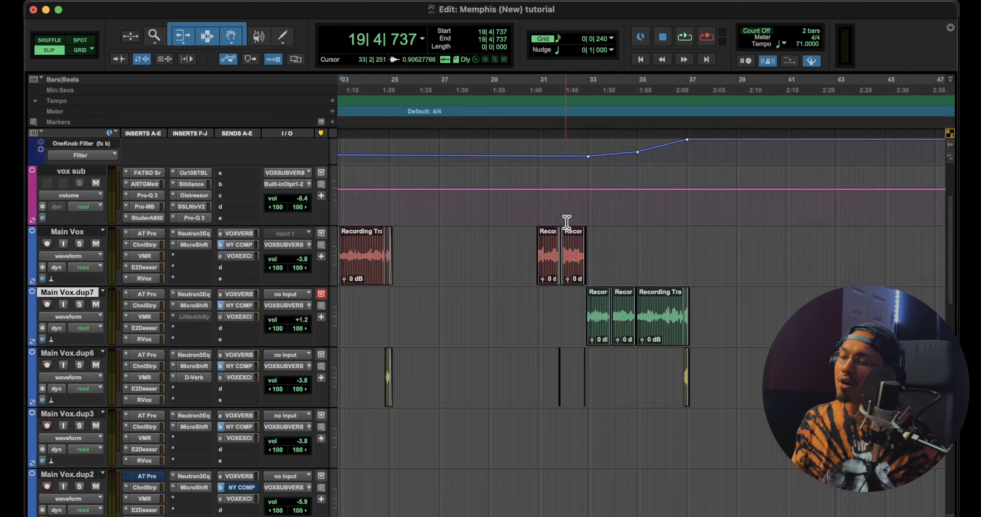
pyautogui.scroll(5, 566, 222)
pyautogui.click(554, 219)
pyautogui.press('t')
pyautogui.press('t')
pyautogui.press('space')
pyautogui.hscroll(2, 595, 206)
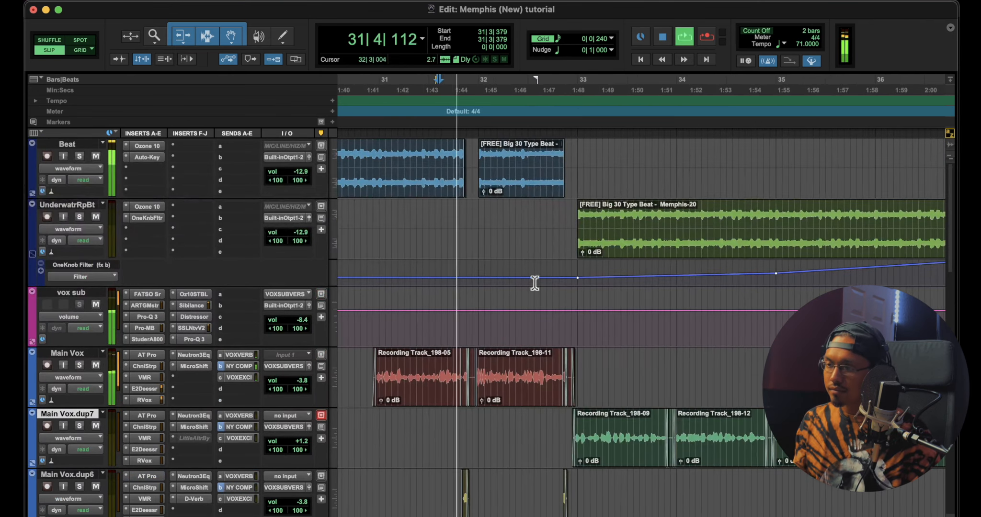
pyautogui.press('t')
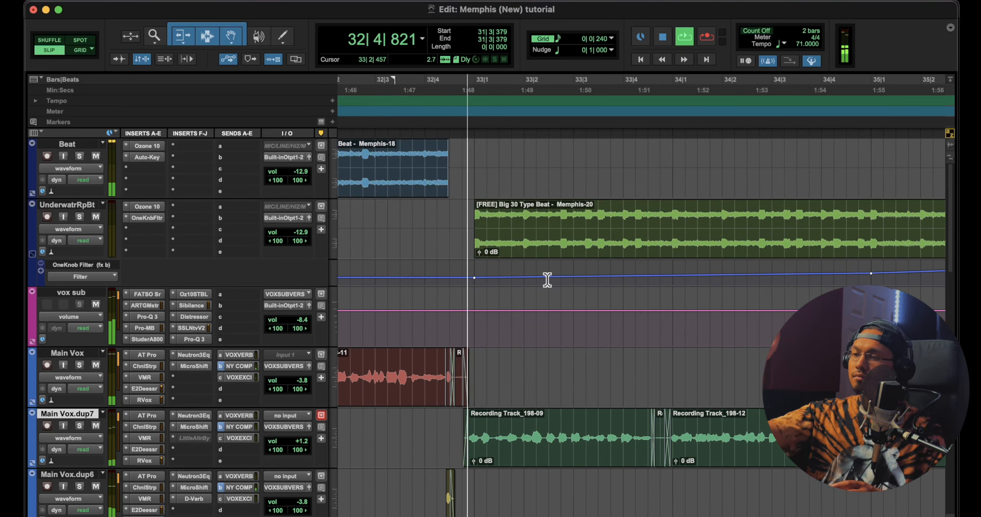
pyautogui.press('r')
pyautogui.press('r')
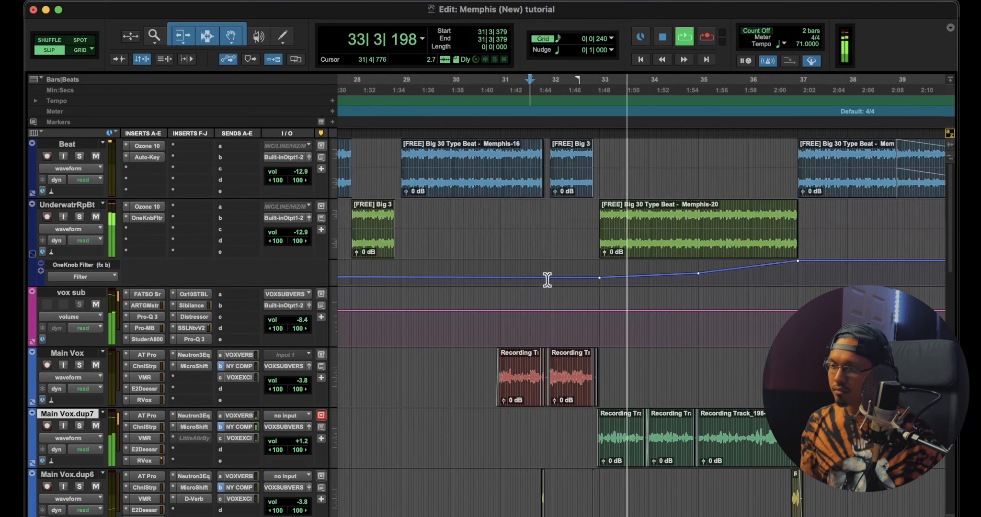
pyautogui.press('space')
# Review the long Memphis-20 clip on the UnderwatrRpBt track, then open its OneKnob Filter insert and close it again
pyautogui.hscroll(5, 544, 287)
pyautogui.hscroll(-2, 478, 256)
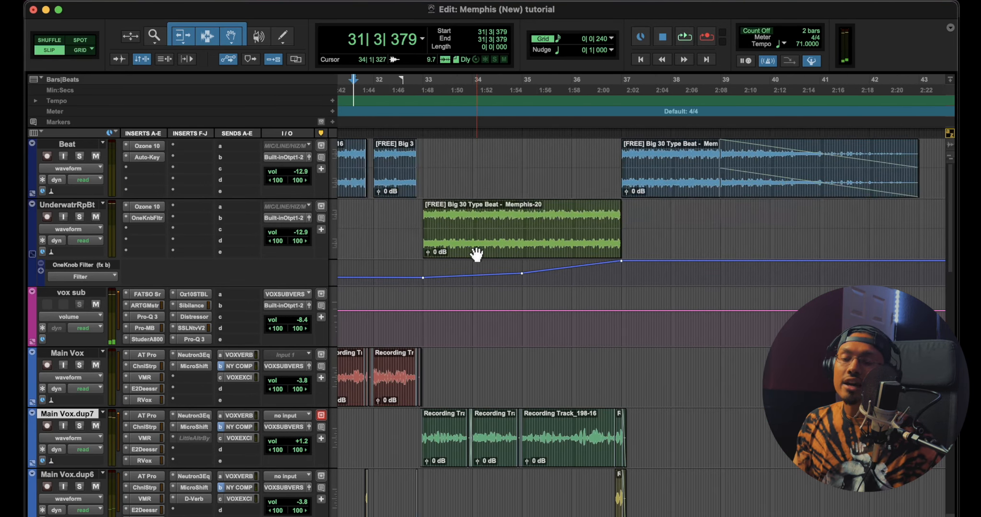
pyautogui.hscroll(-3, 474, 256)
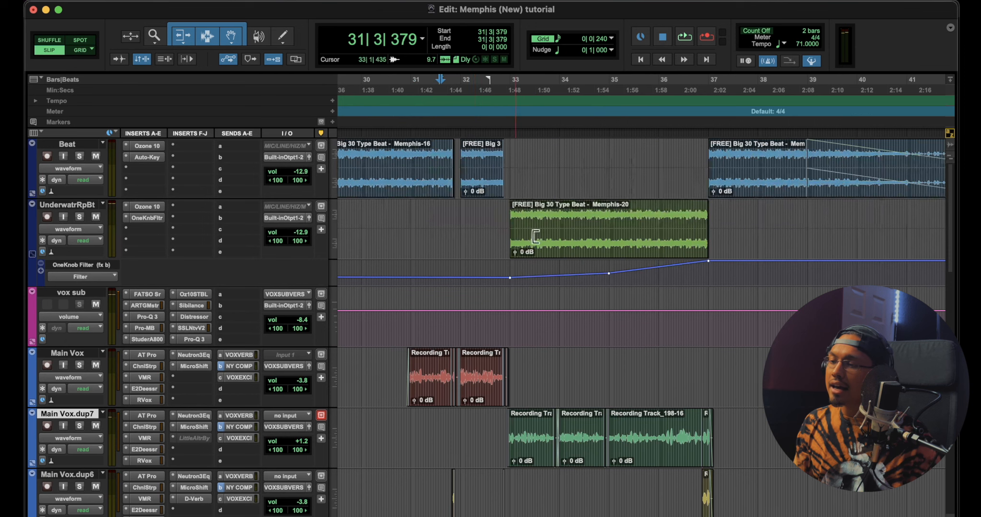
pyautogui.click(145, 217)
pyautogui.click(312, 59)
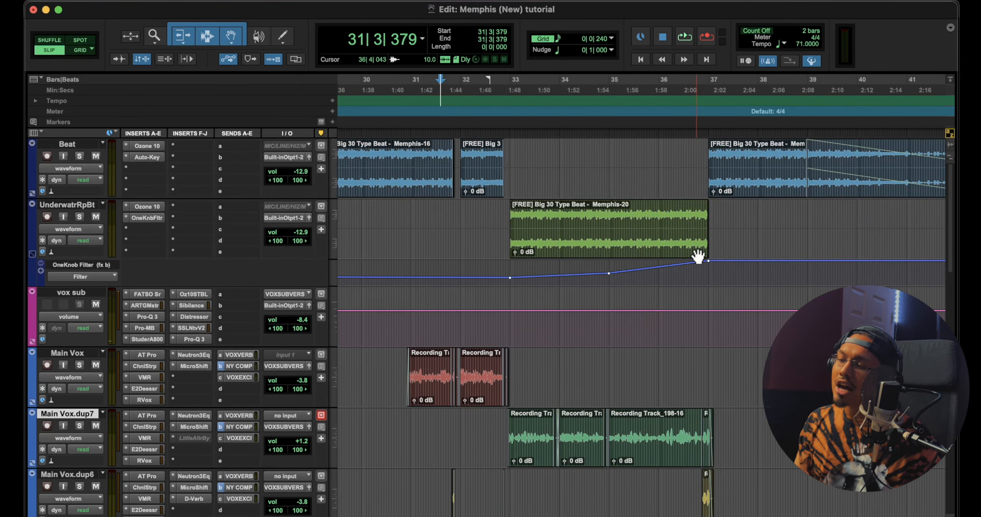
# Check the Transpose setting in the Auto-Tune Pro insert on the Main Vox.dup7 track, then close the plug-in
pyautogui.scroll(-2, 505, 276)
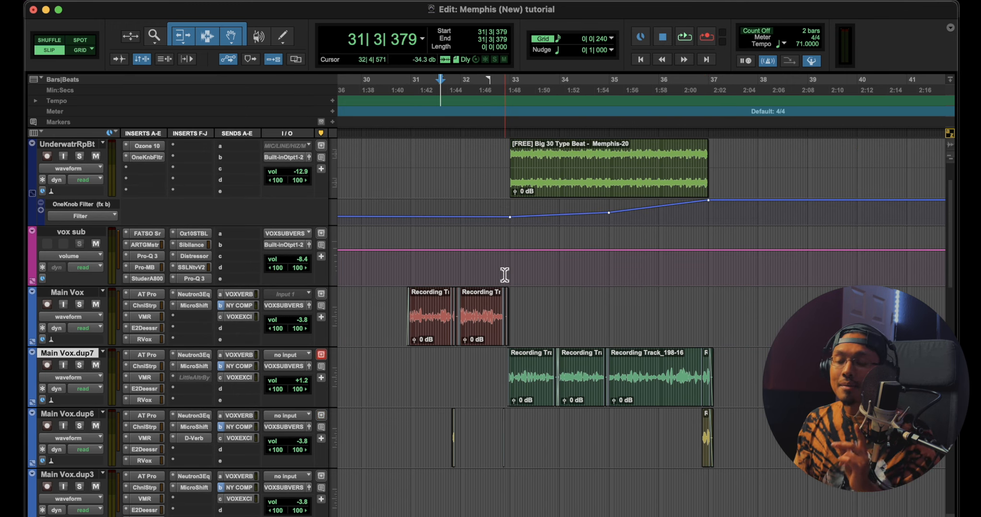
pyautogui.scroll(-2, 505, 275)
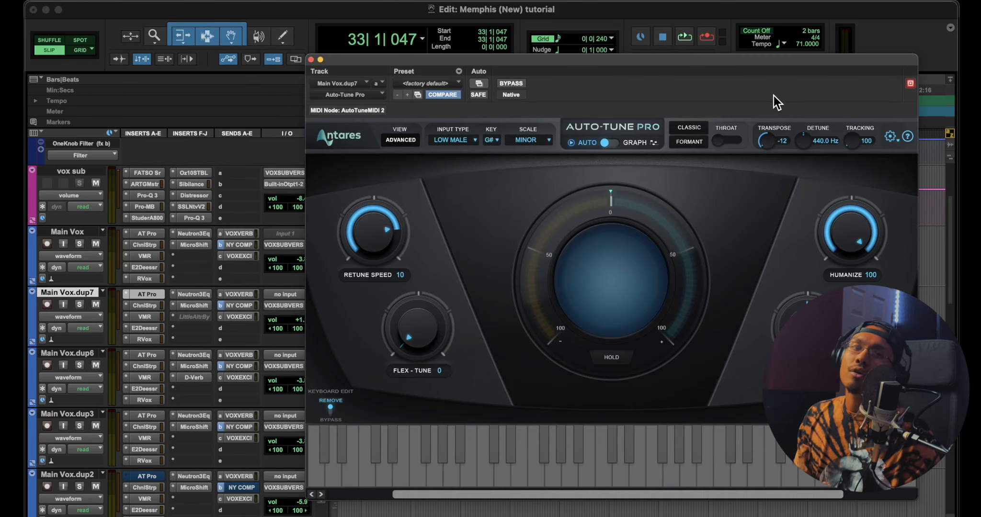
pyautogui.click(311, 60)
# Audition Main Vox.dup7 in solo from 33|1|047, then replay the section and unsolo the track to hear it in the mix
pyautogui.press('space')
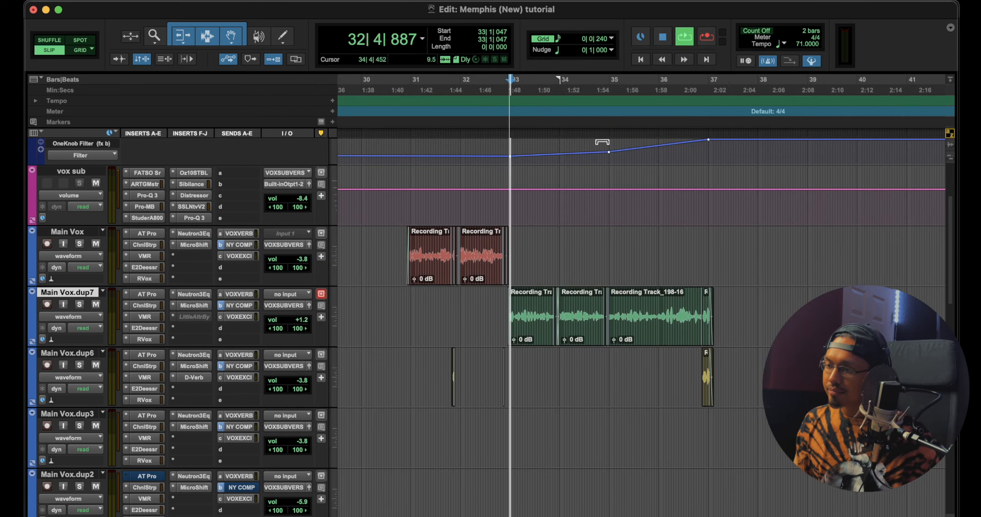
pyautogui.click(79, 304)
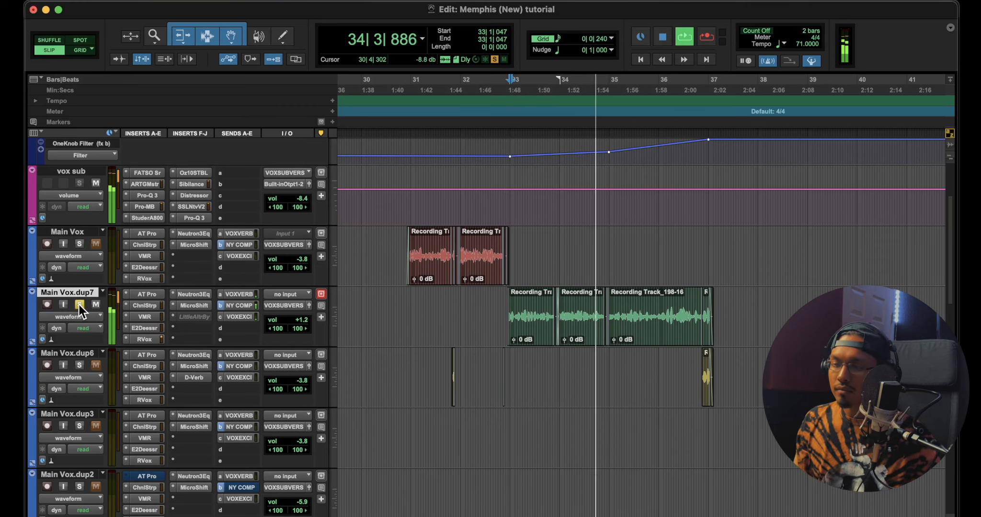
pyautogui.press('space')
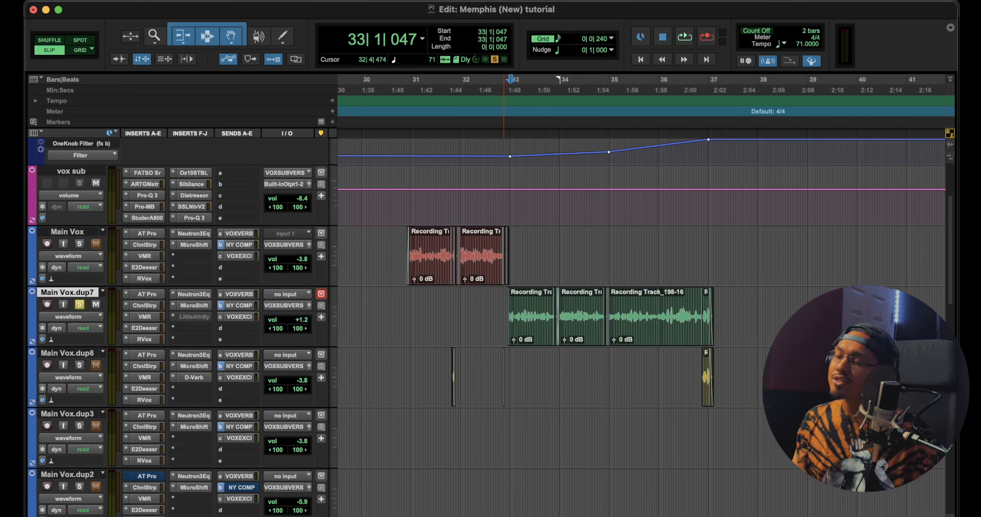
pyautogui.press('space')
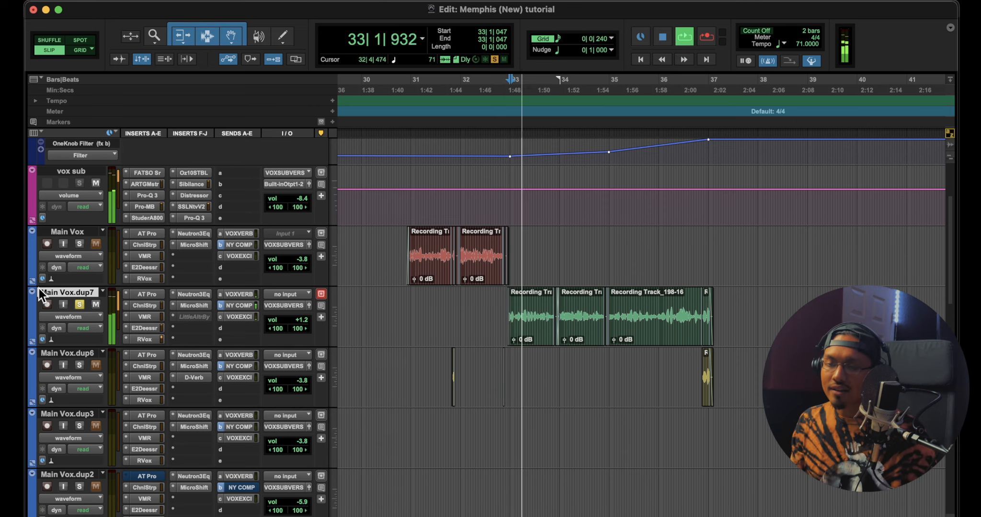
pyautogui.click(79, 304)
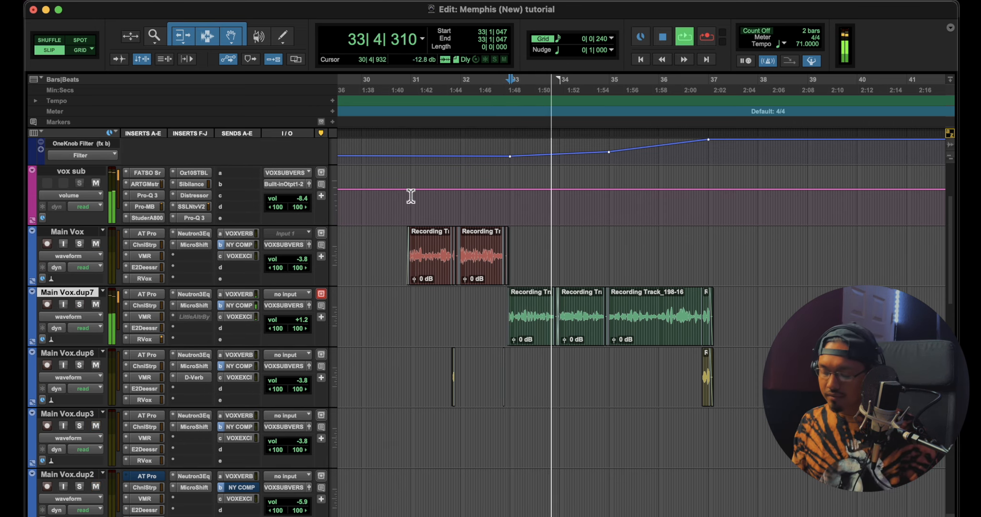
# Survey the whole arrangement during playback, covering the duplicate Main Vox tracks and the Beat and UnderwatrRpBt tracks
pyautogui.press('r')
pyautogui.press('r')
pyautogui.press('t')
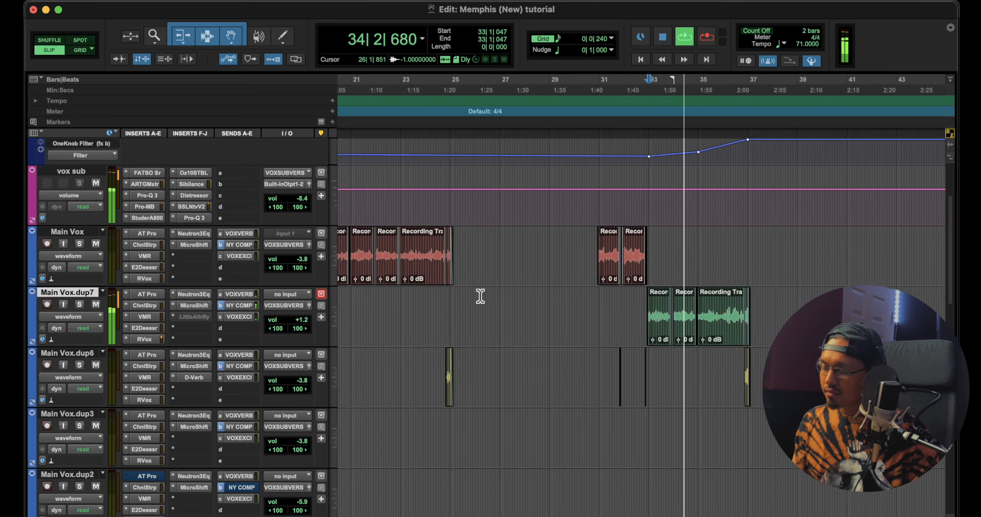
pyautogui.press('r')
pyautogui.hscroll(-3, 494, 295)
pyautogui.scroll(-2, 656, 350)
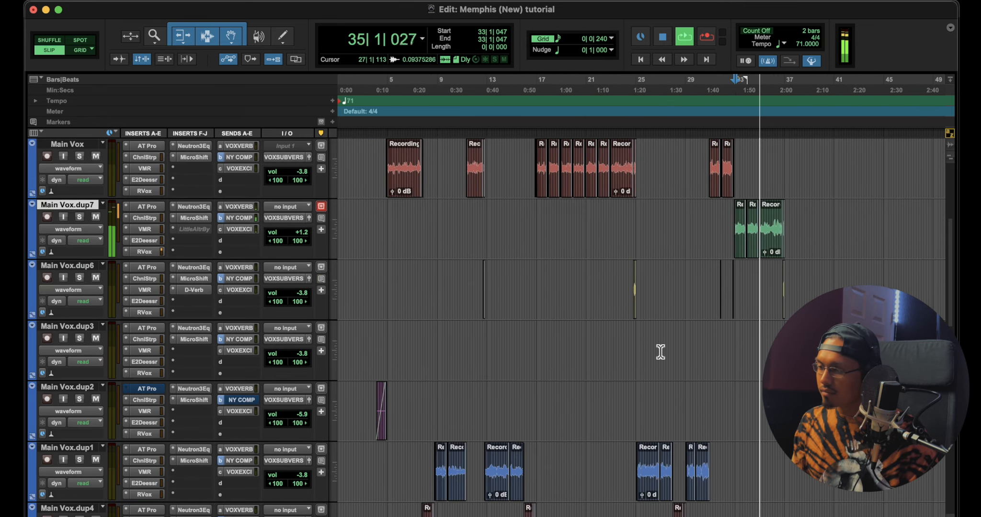
pyautogui.scroll(5, 654, 348)
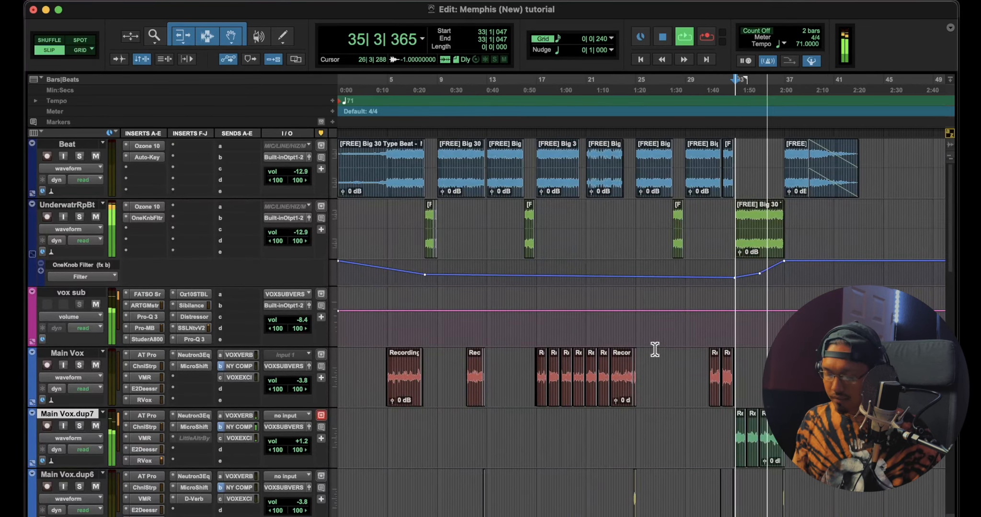
# Follow playback through the Memphis-20 clip's filter automation into the final Beat clip at bar 37, then stop
pyautogui.press('t')
pyautogui.press('t')
pyautogui.hscroll(4, 767, 270)
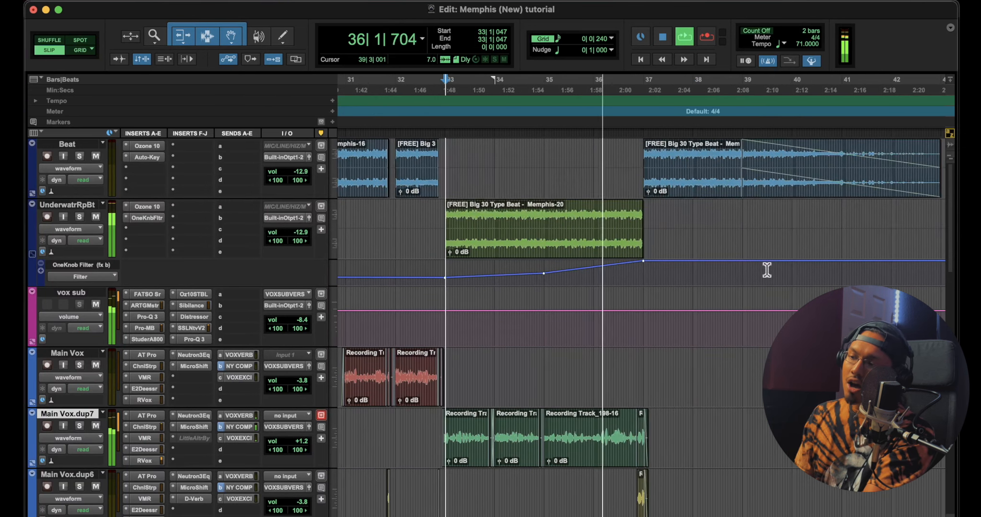
pyautogui.hscroll(2, 539, 266)
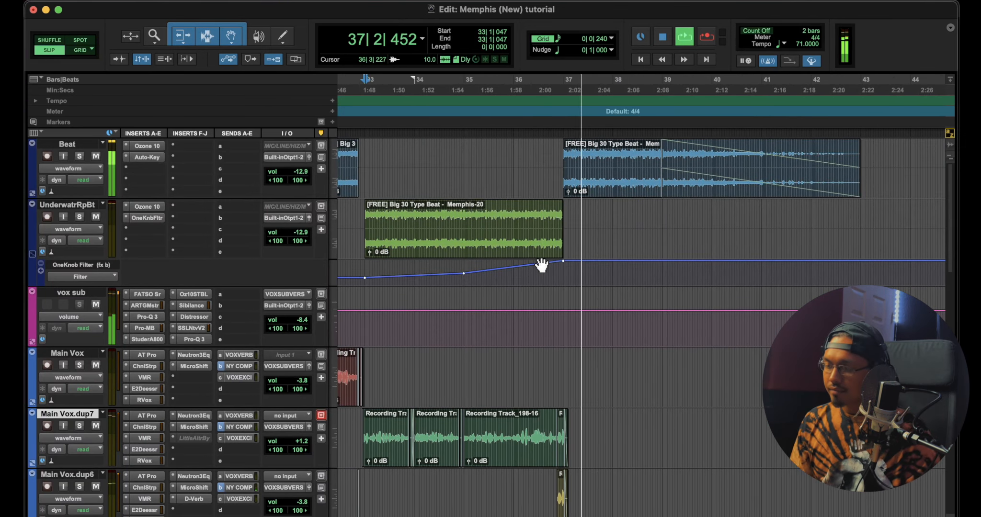
pyautogui.press('r')
pyautogui.hscroll(-3, 545, 264)
pyautogui.press('space')
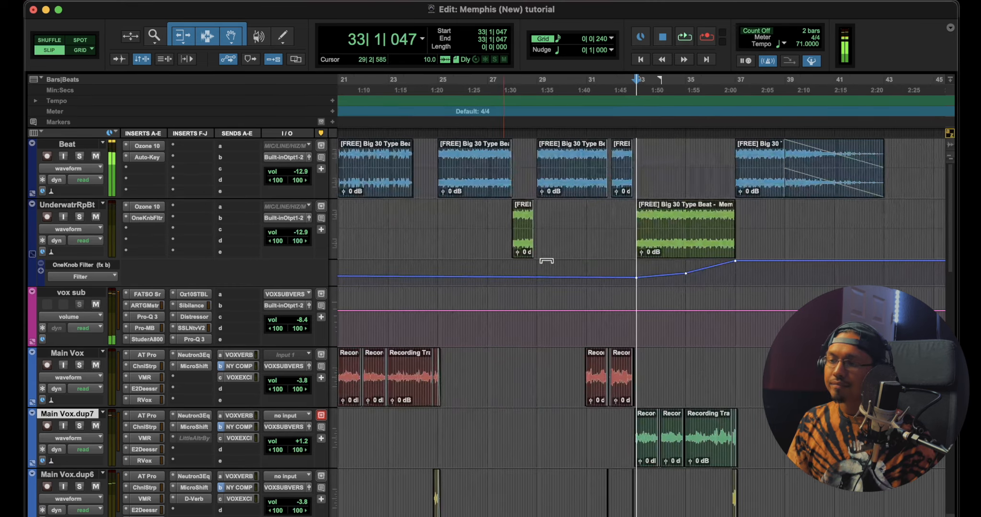